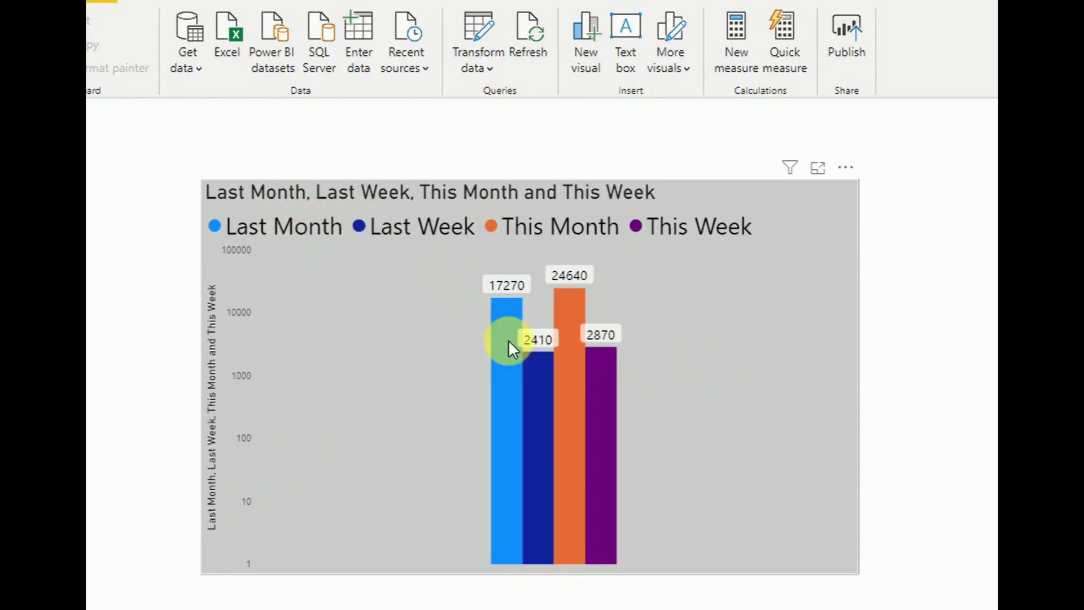
pyautogui.moveTo(561, 378)
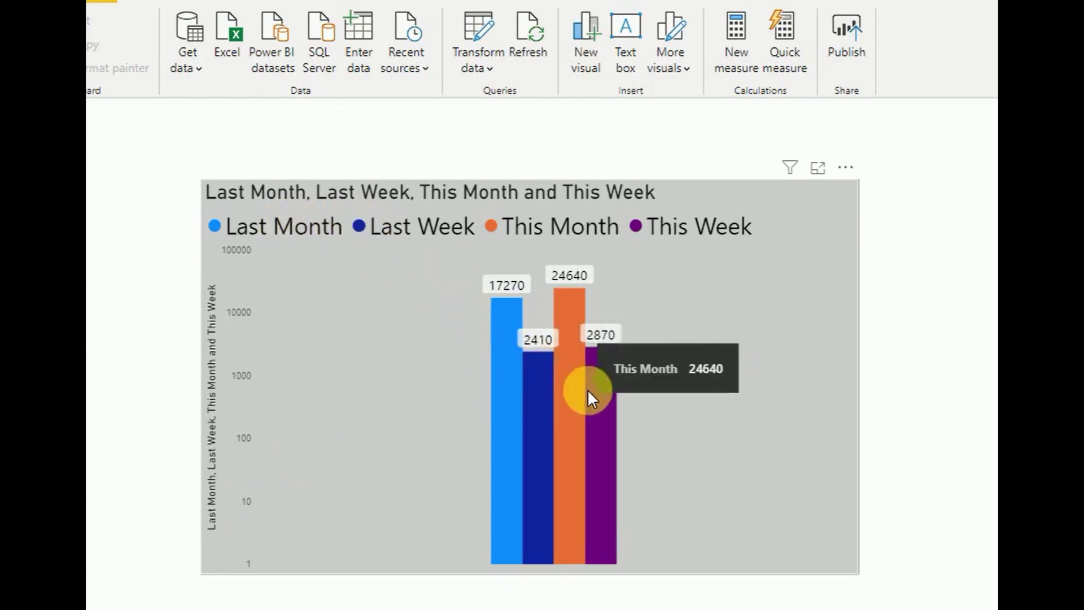
pyautogui.moveTo(596, 396)
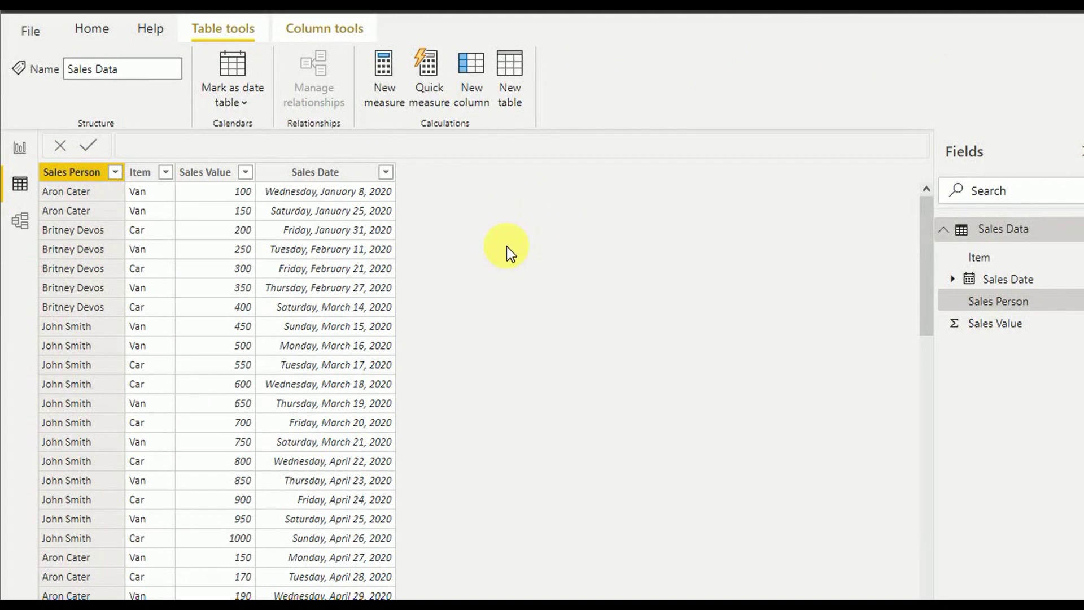
# Create a new measure in the Sales Data table and name it Last Month in its formula
pyautogui.click(376, 88)
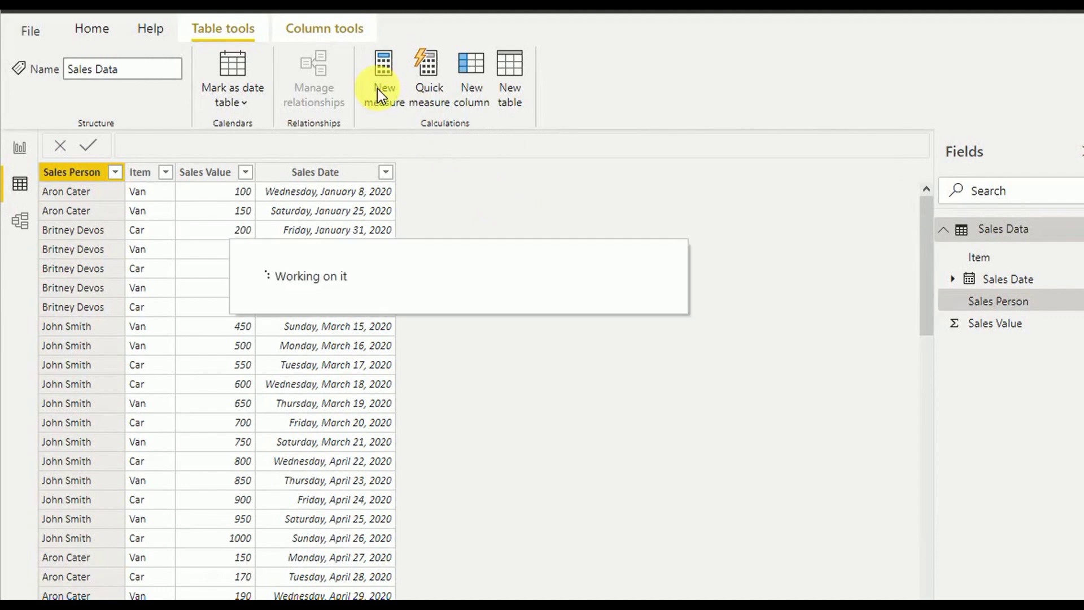
pyautogui.doubleClick(162, 145)
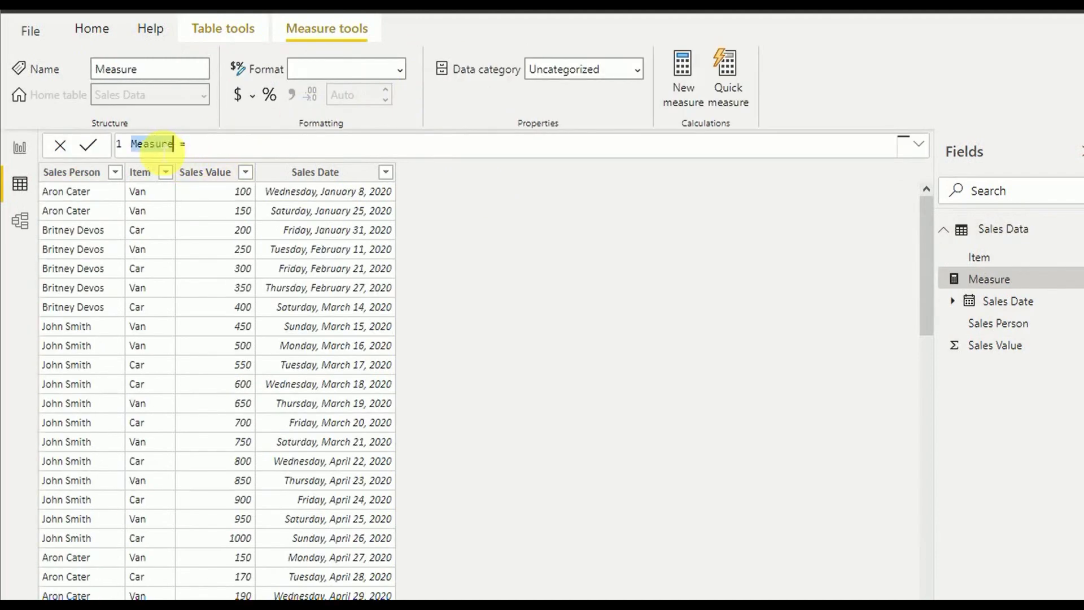
pyautogui.write('Last Month')
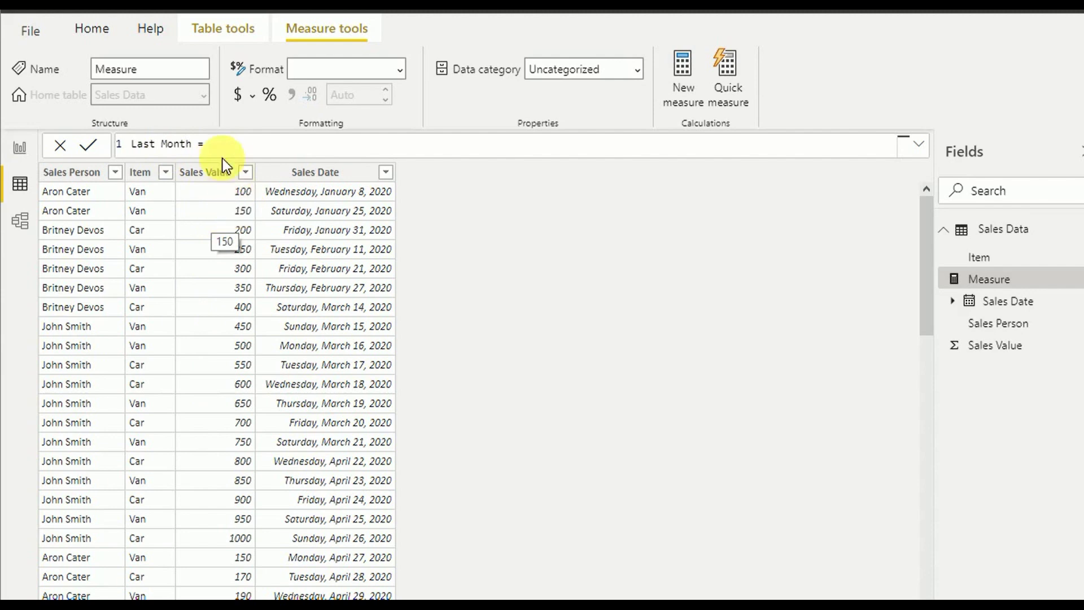
# Begin the Last Month formula with CALCULATE(SUM('Sales Data'[Sales Value]), leaving it ready for a filter argument
pyautogui.write('CAL')
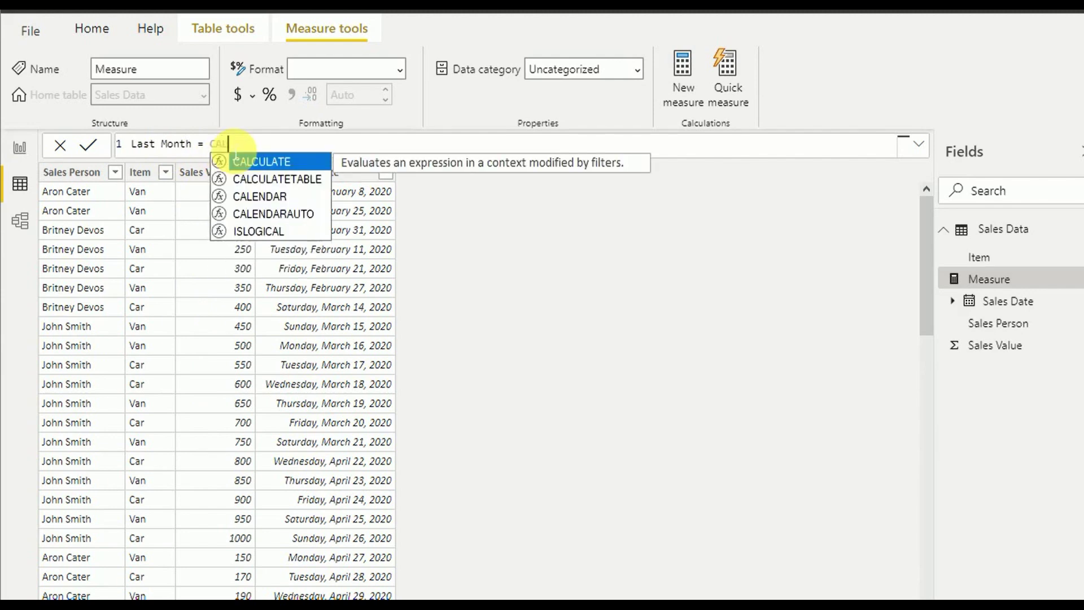
pyautogui.press('Tab')
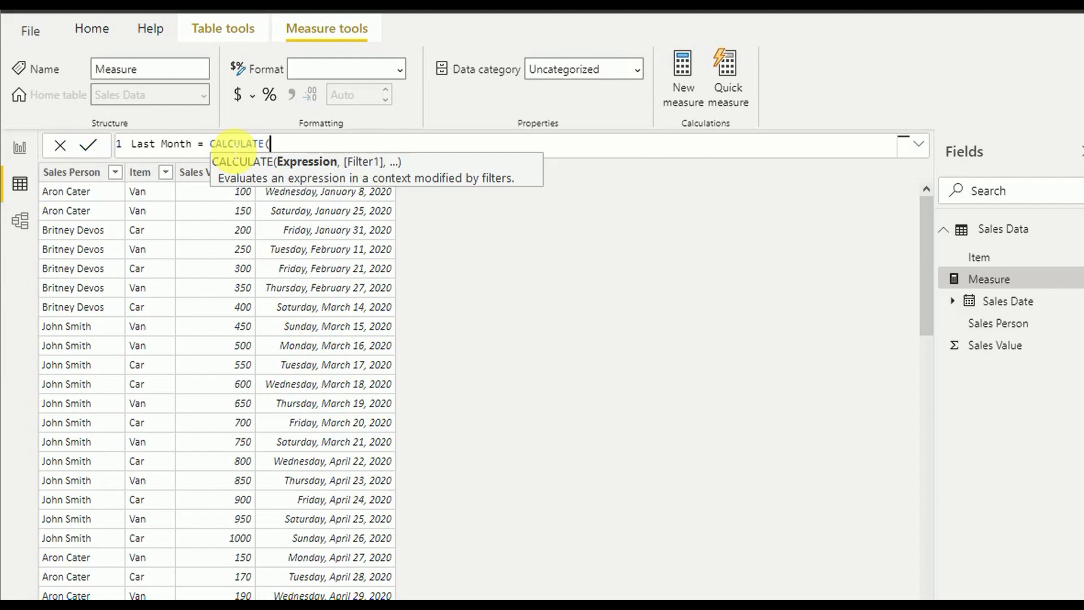
pyautogui.write('SUM(')
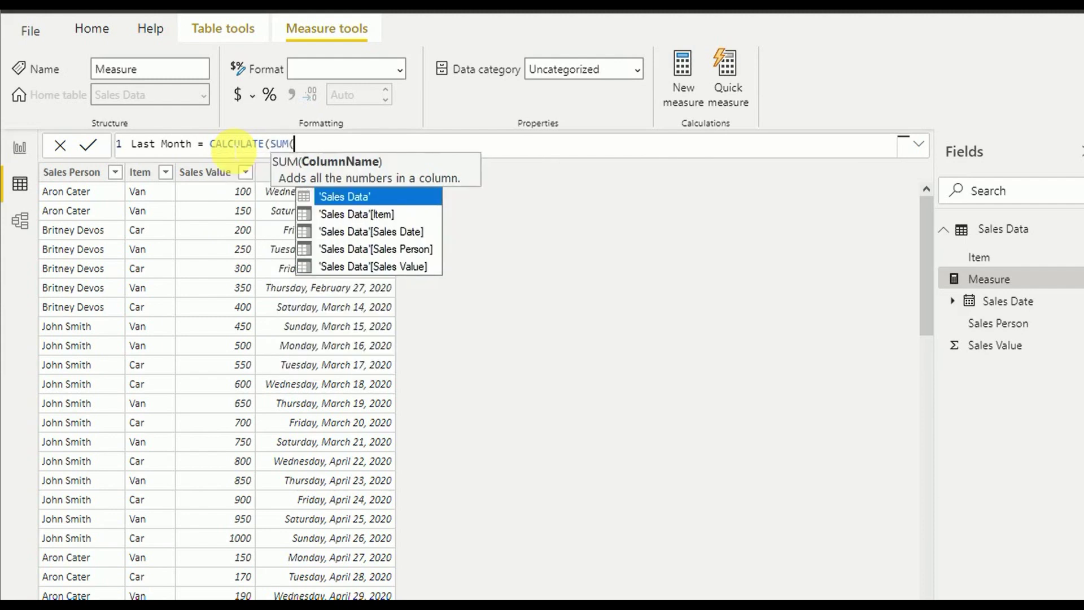
pyautogui.press('Down')
pyautogui.press('Down')
pyautogui.press('Down')
pyautogui.press('Down')
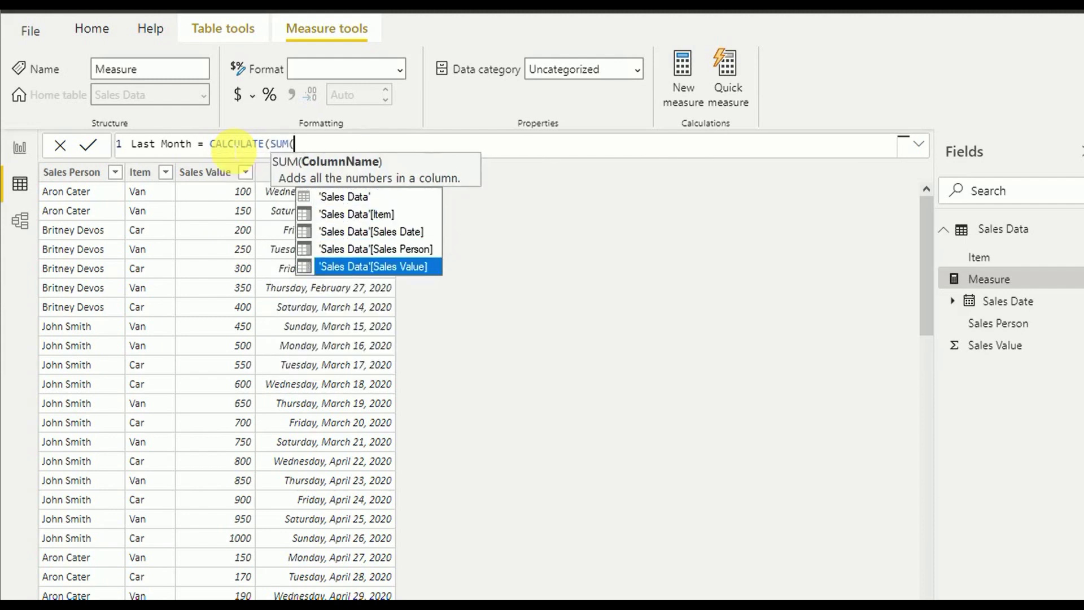
pyautogui.press('Tab')
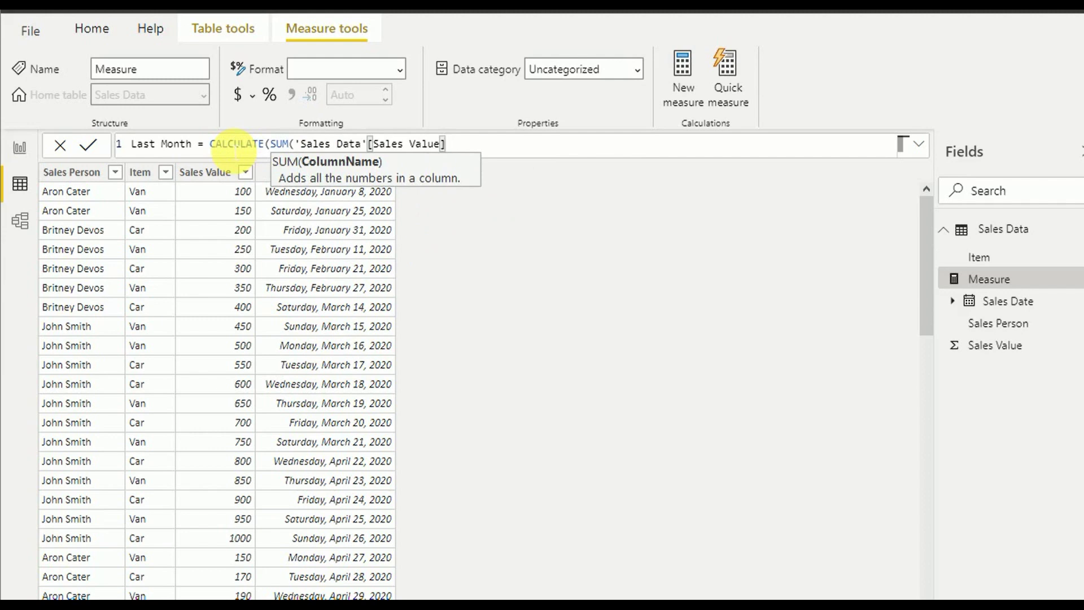
pyautogui.write('),')
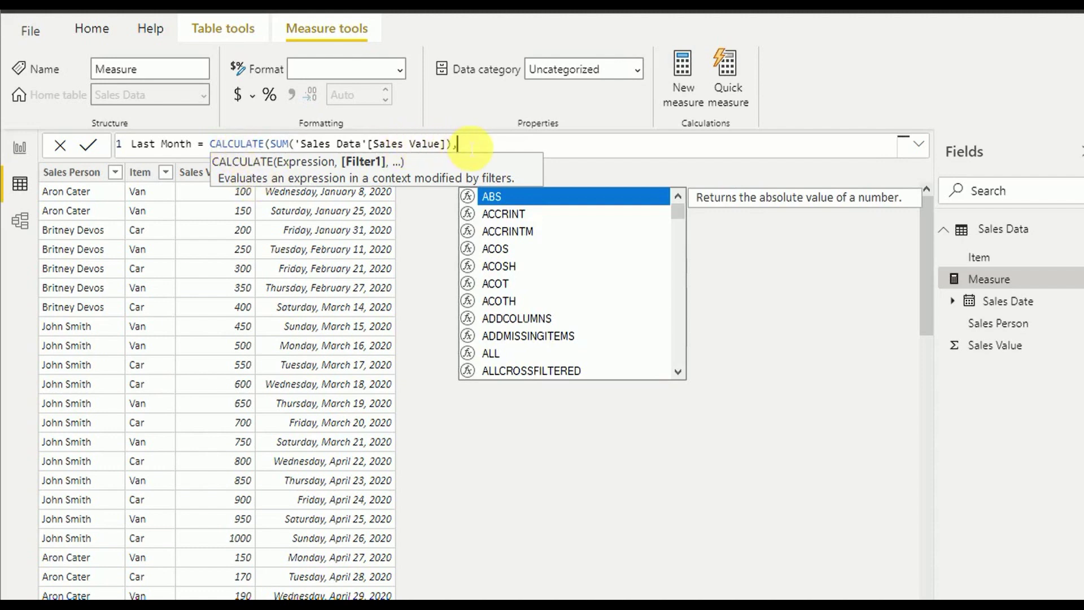
# Add FILTER(ALL('Sales Data'), as the filter argument of the CALCULATE function
pyautogui.write('FILTER(')
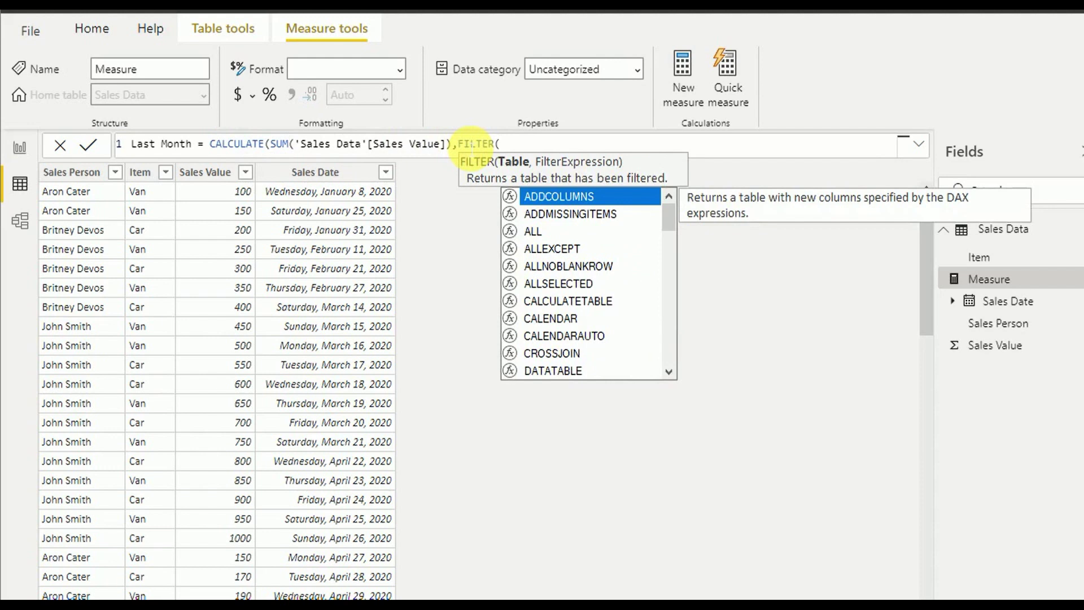
pyautogui.write('ALL')
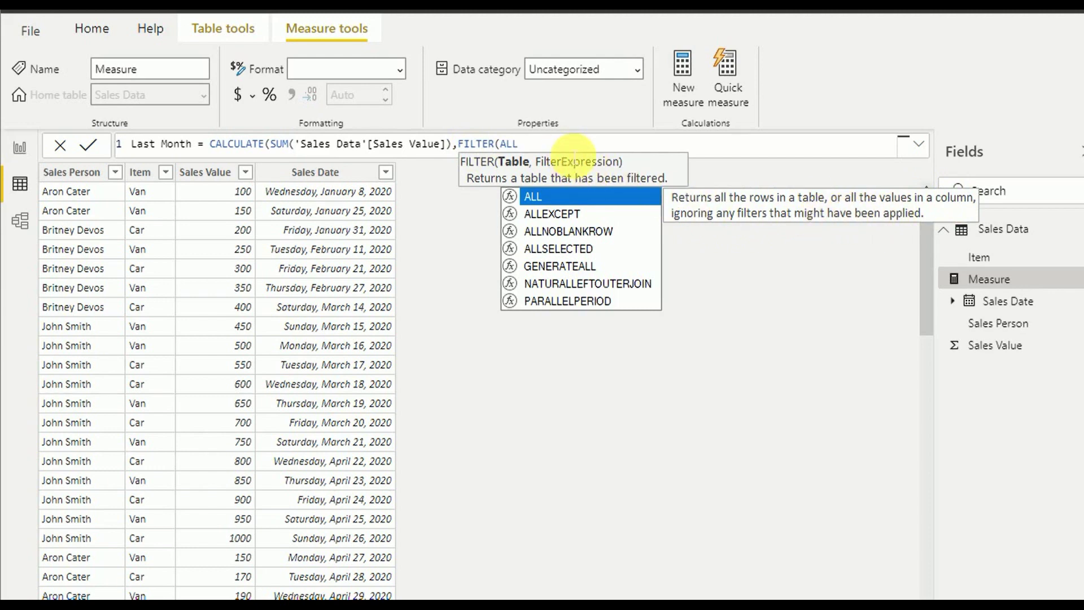
pyautogui.write('(')
pyautogui.press('Tab')
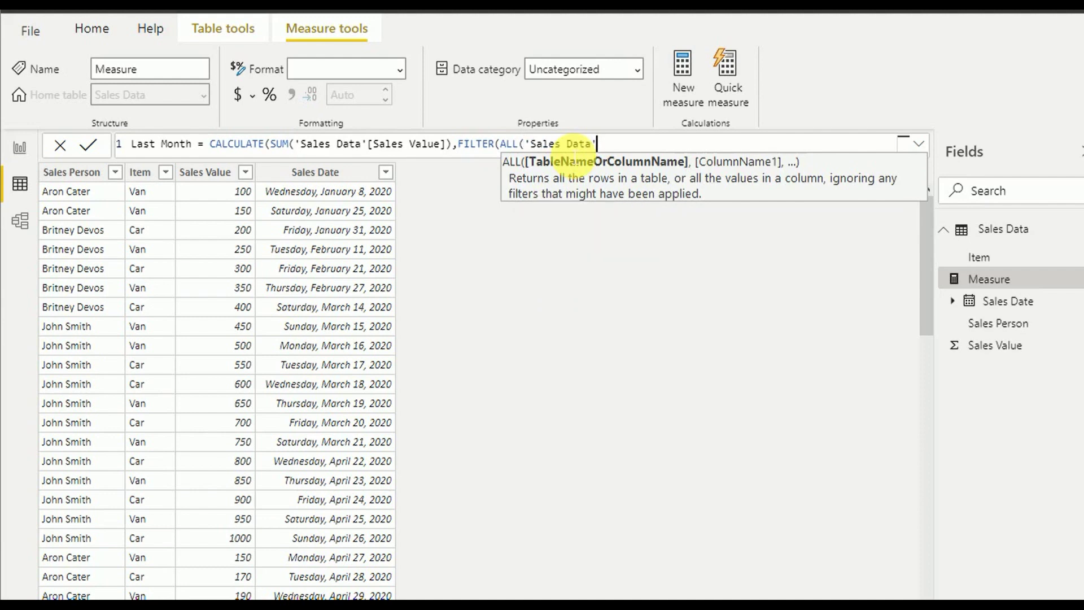
pyautogui.write(')')
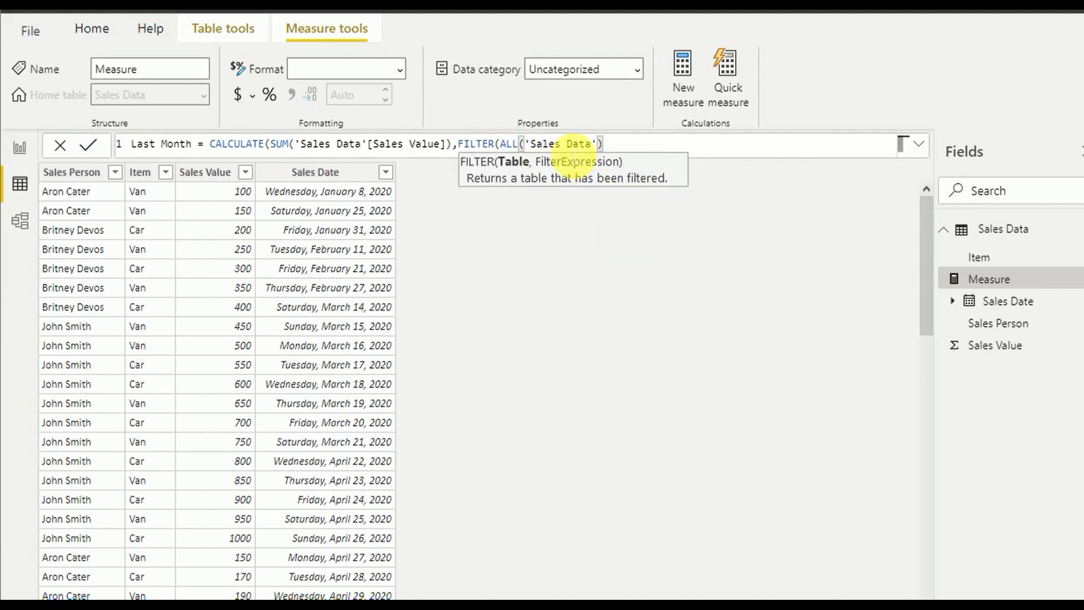
pyautogui.write(',')
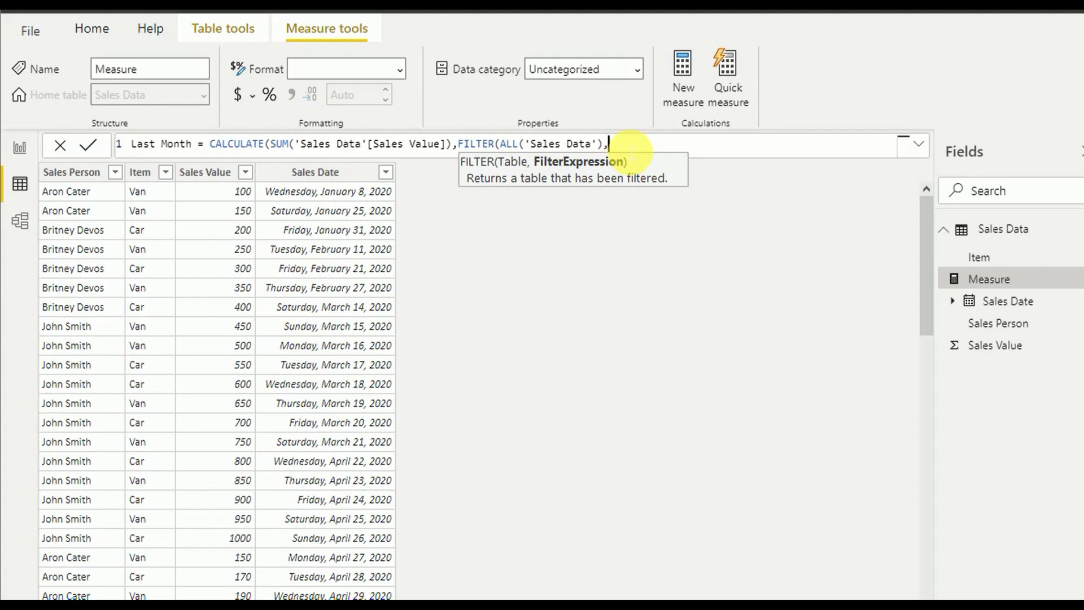
# Start the filter expression with the sale year, YEAR('Sales Data'[Sales Date])
pyautogui.write('YEAR(')
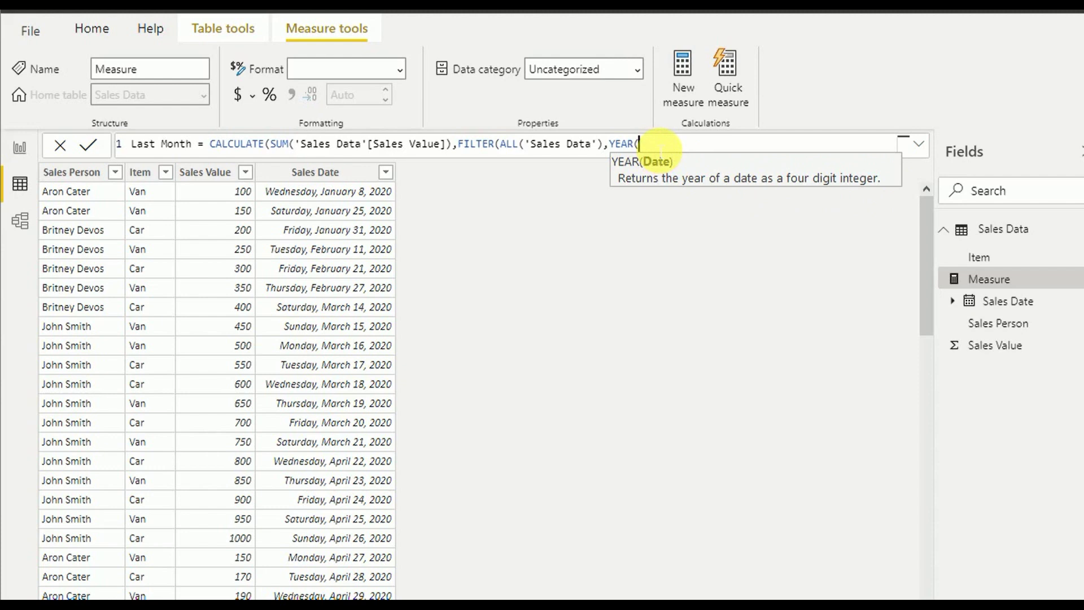
pyautogui.write('She')
pyautogui.press('BackSpace')
pyautogui.press('BackSpace')
pyautogui.press('BackSpace')
pyautogui.write('She')
pyautogui.press('BackSpace')
pyautogui.press('BackSpace')
pyautogui.press('BackSpace')
pyautogui.write('Sa')
pyautogui.press('Down')
pyautogui.press('Down')
pyautogui.press('Down')
pyautogui.press('Up')
pyautogui.press('Tab')
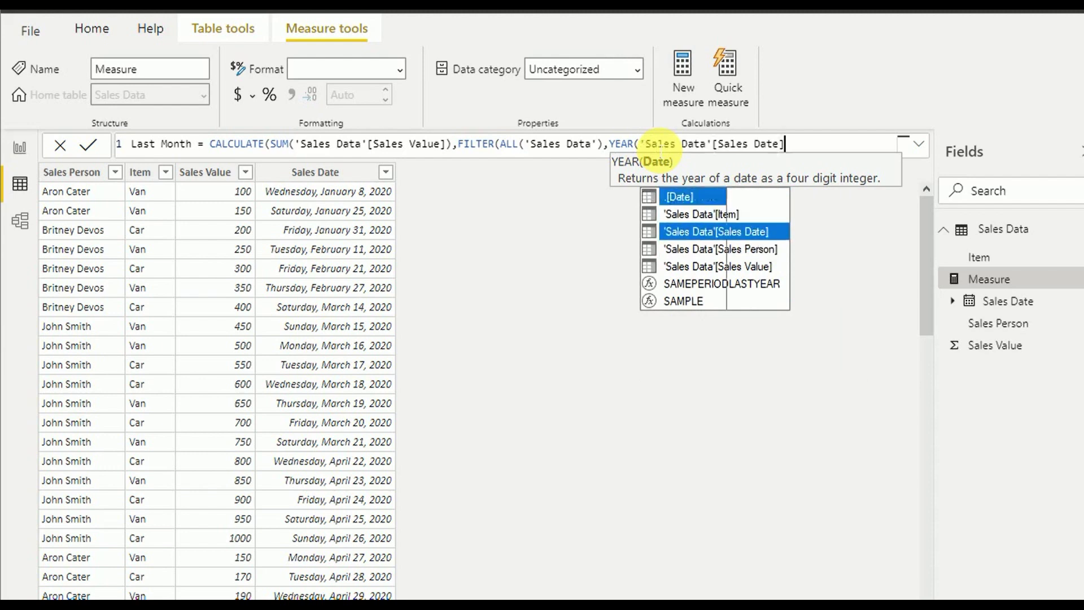
pyautogui.write(')')
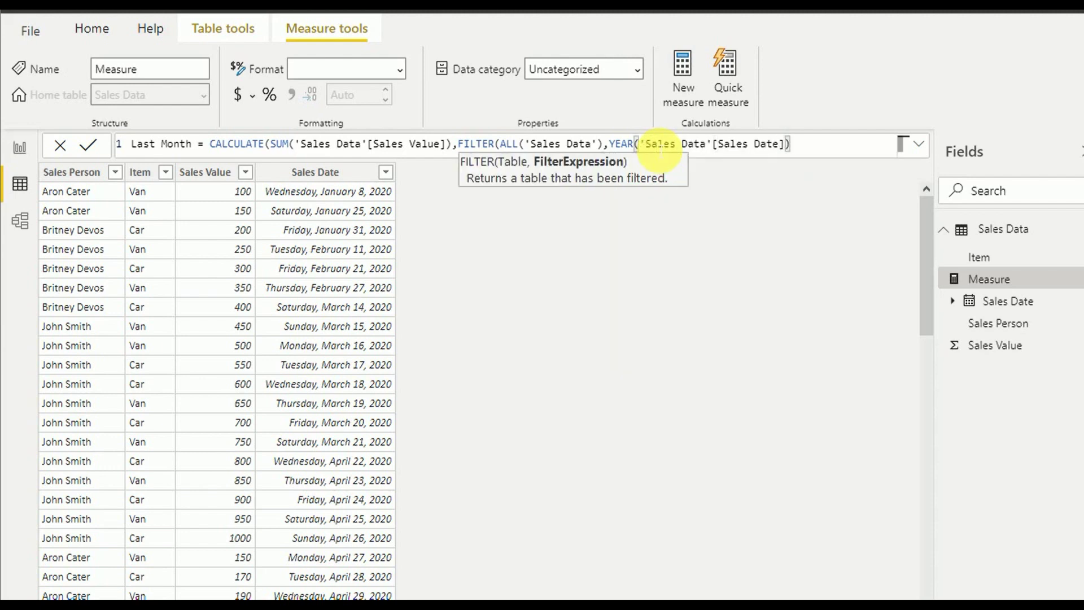
# Set the sale year equal to the current year using YEAR(TODAY())
pyautogui.write('=Year')
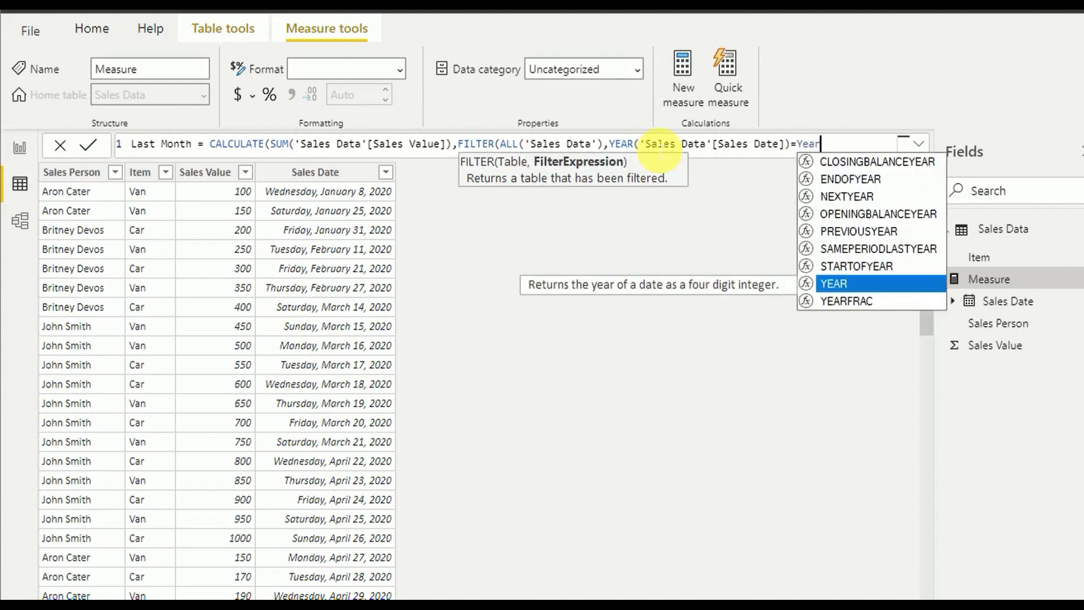
pyautogui.press('Tab')
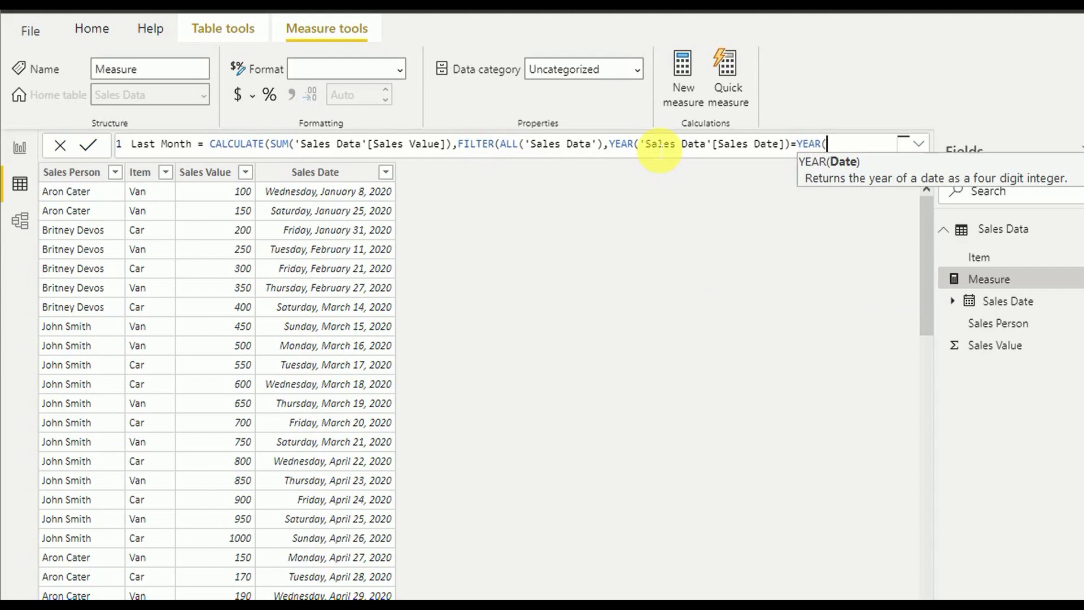
pyautogui.write('To')
pyautogui.press('Tab')
pyautogui.write(')')
pyautogui.click(854, 152)
pyautogui.click(880, 151)
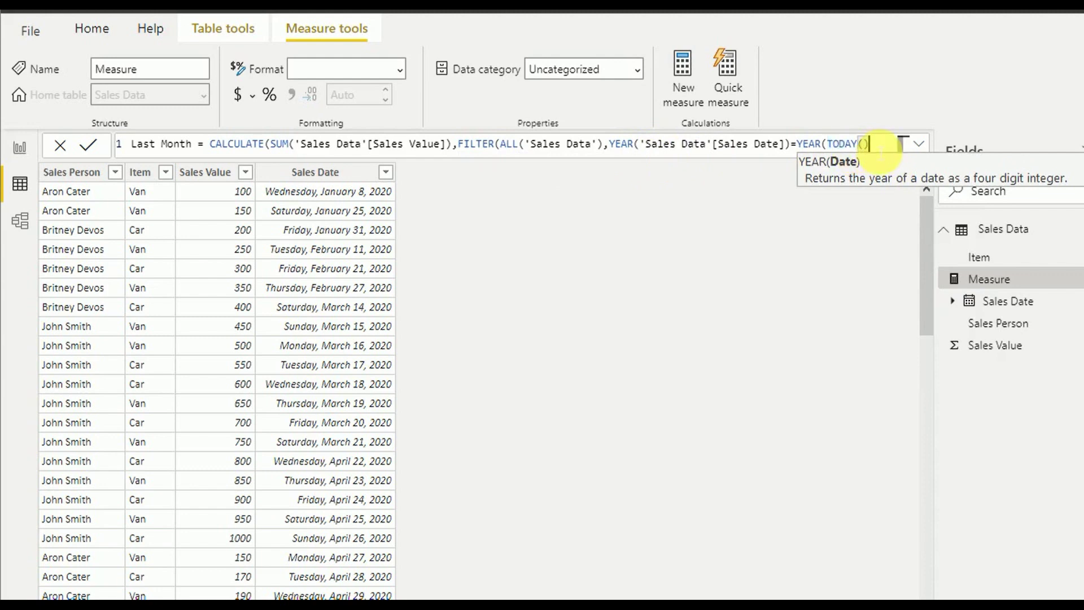
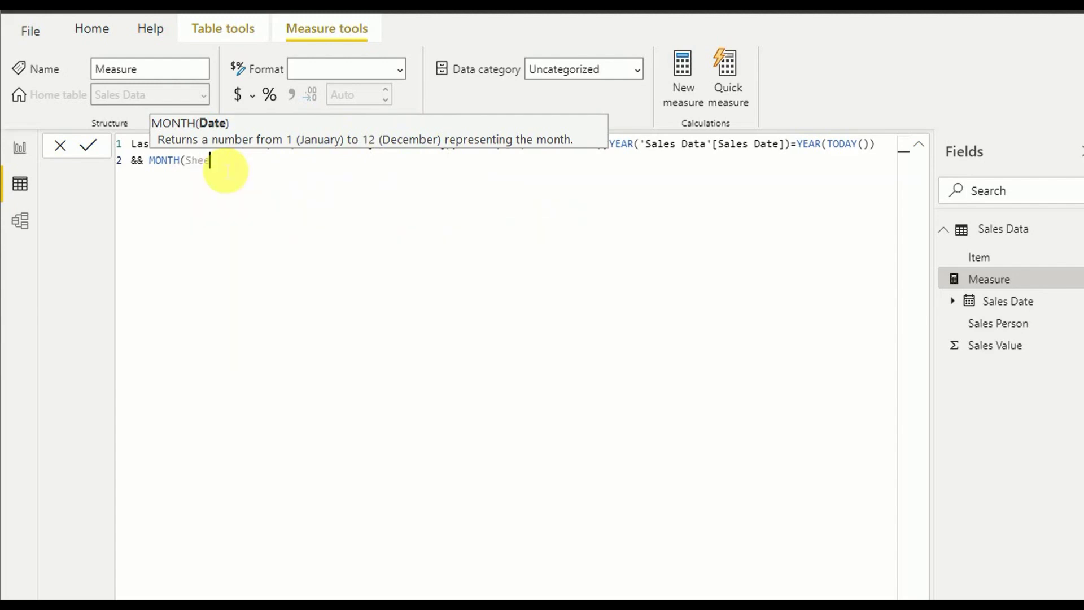
# Use 'Sales Data'[Sales Date] as the argument of the second condition's MONTH function, followed by an equals sign
pyautogui.write('Sa')
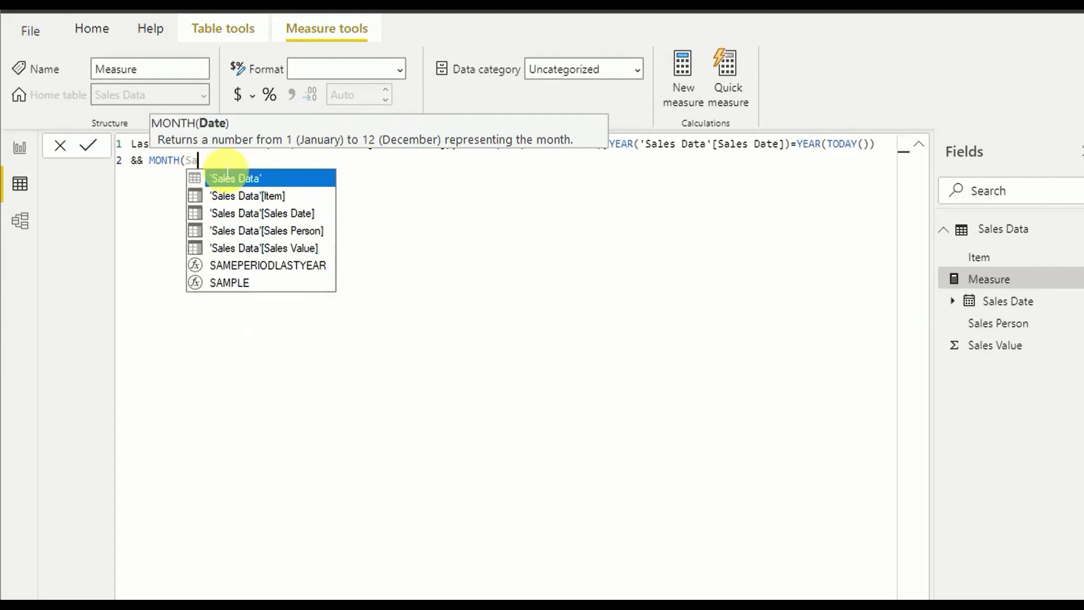
pyautogui.press('Down')
pyautogui.press('Down')
pyautogui.press('Down')
pyautogui.press('Down')
pyautogui.press('Up')
pyautogui.press('Up')
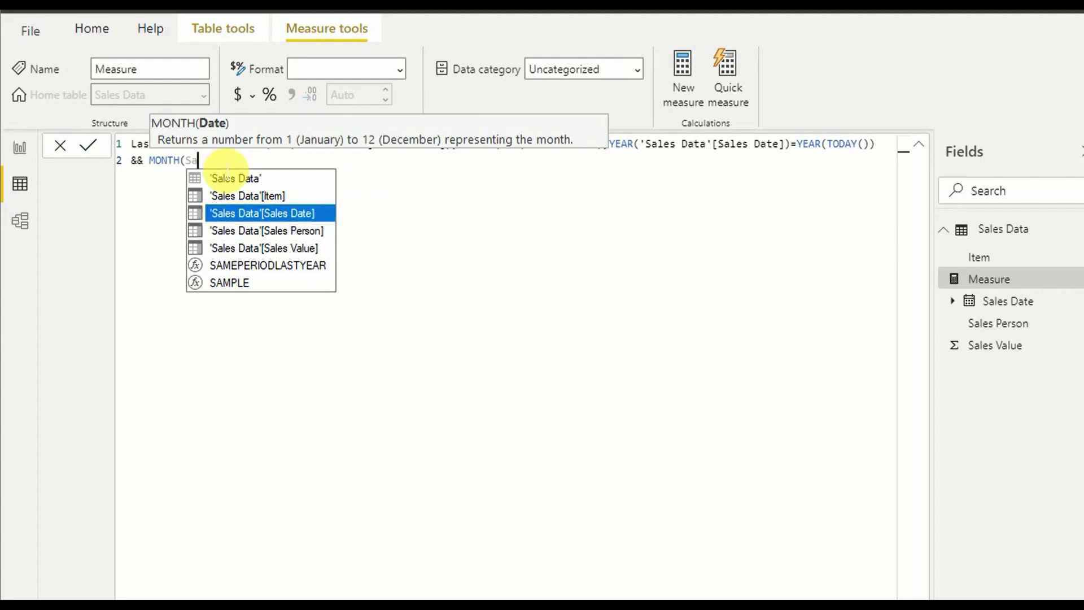
pyautogui.press('Tab')
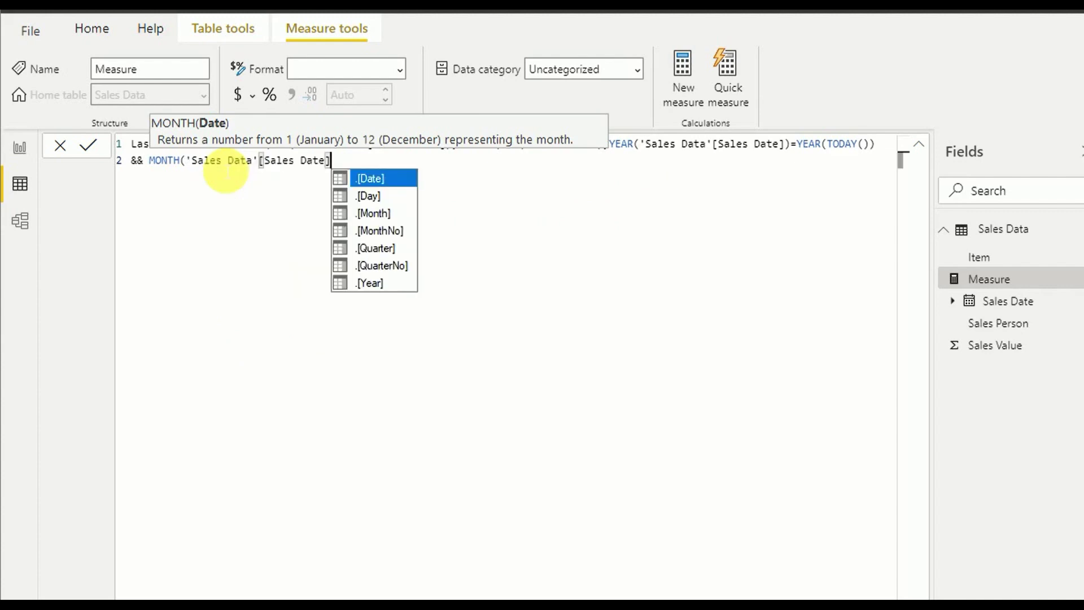
pyautogui.write(')=')
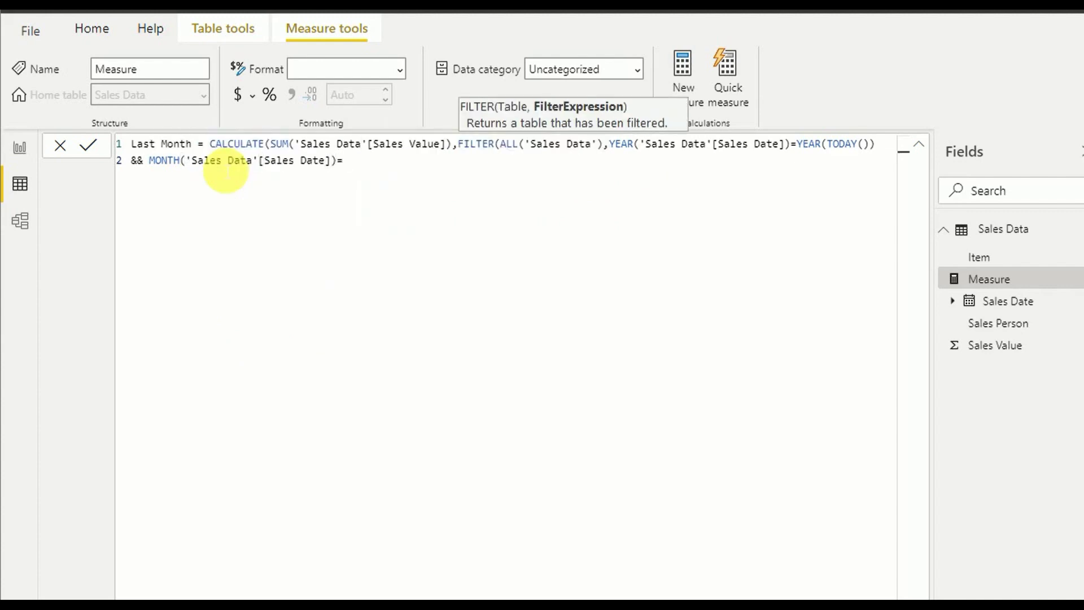
# Complete the month condition with MONTH(TODAY())-1, close the FILTER and CALCULATE functions, and commit the measure
pyautogui.write('MO')
pyautogui.press('Down')
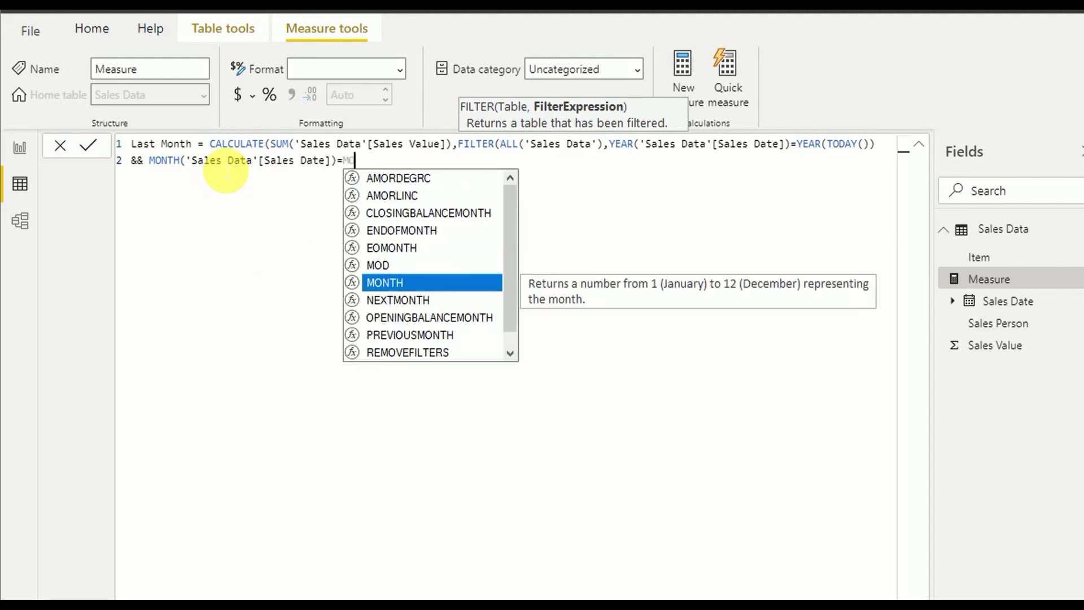
pyautogui.press('Tab')
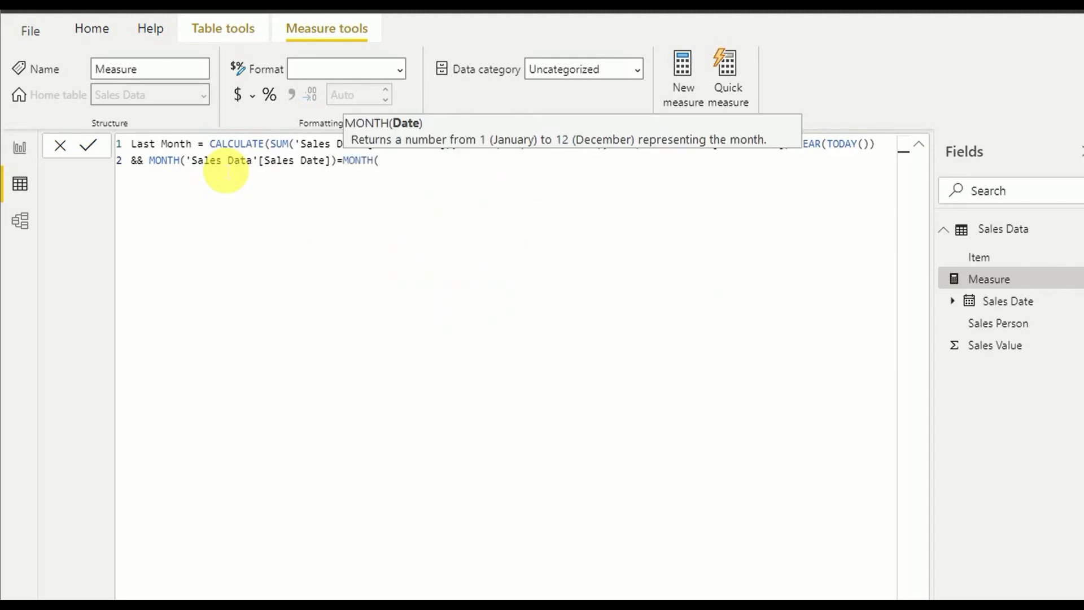
pyautogui.write('TO')
pyautogui.press('Tab')
pyautogui.write('))')
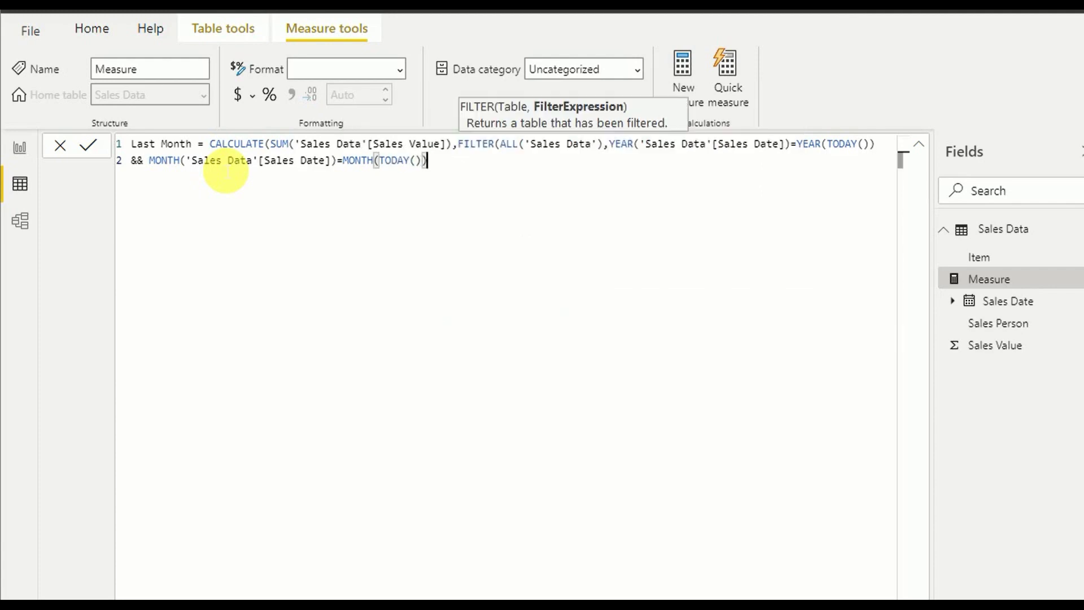
pyautogui.write('-1')
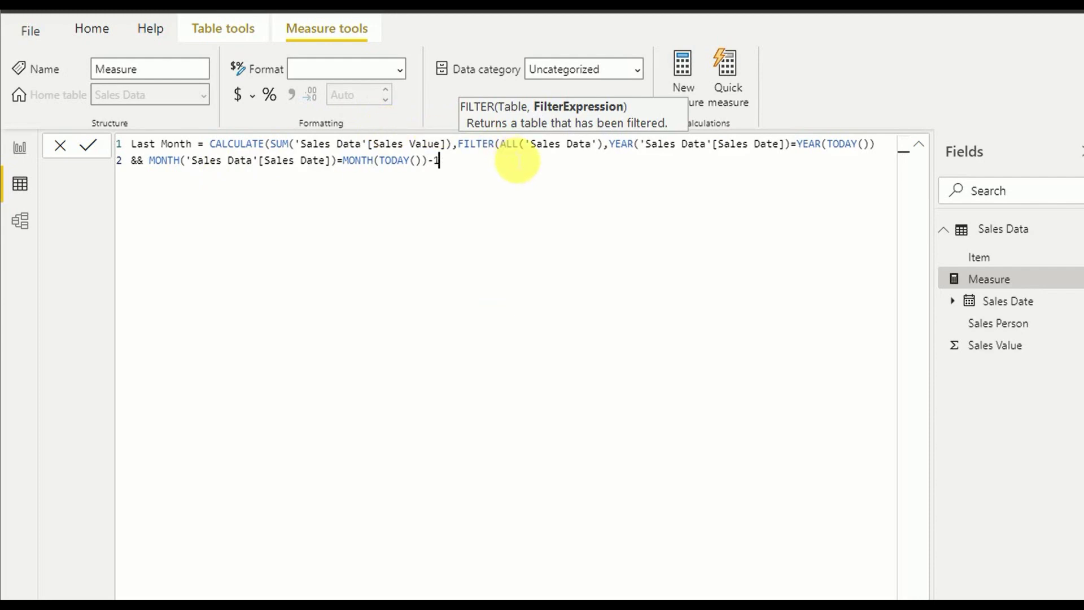
pyautogui.write('))')
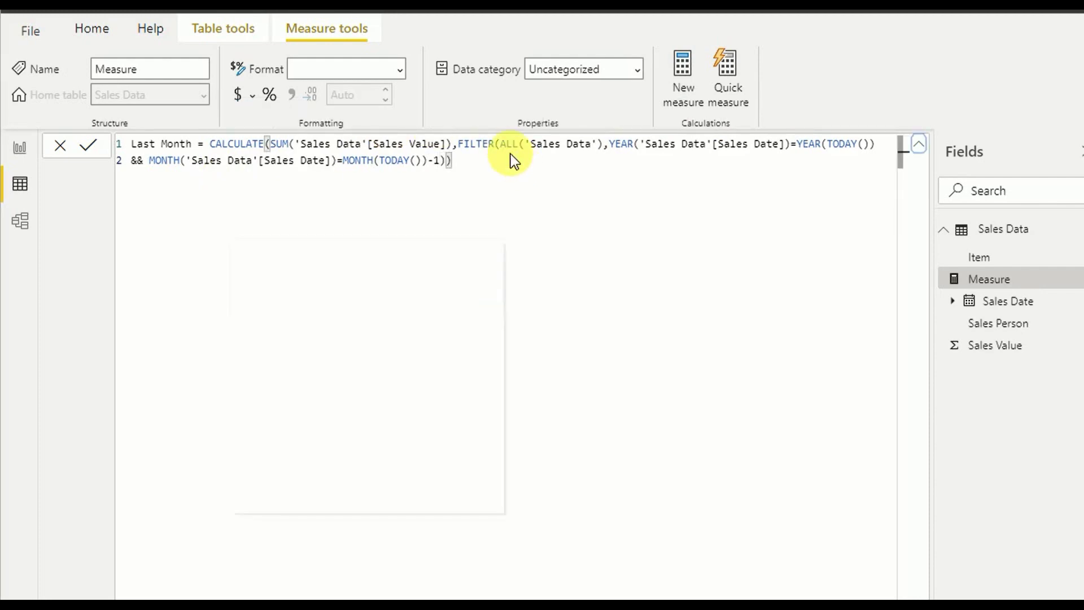
pyautogui.press('Return')
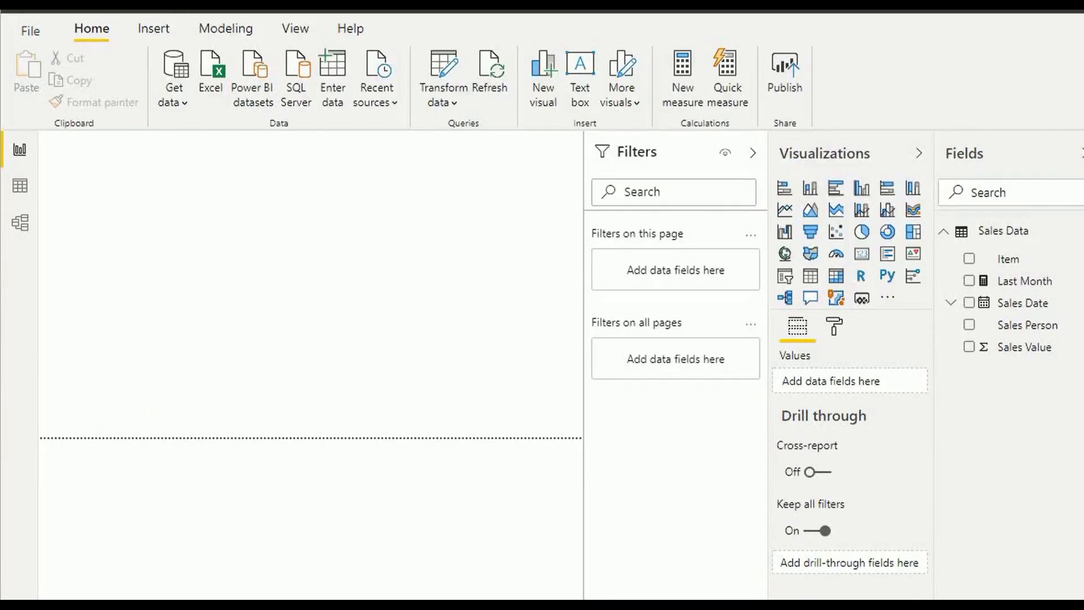
# Add a card visual to the report page and move it to the middle of the visible canvas
pyautogui.click(862, 255)
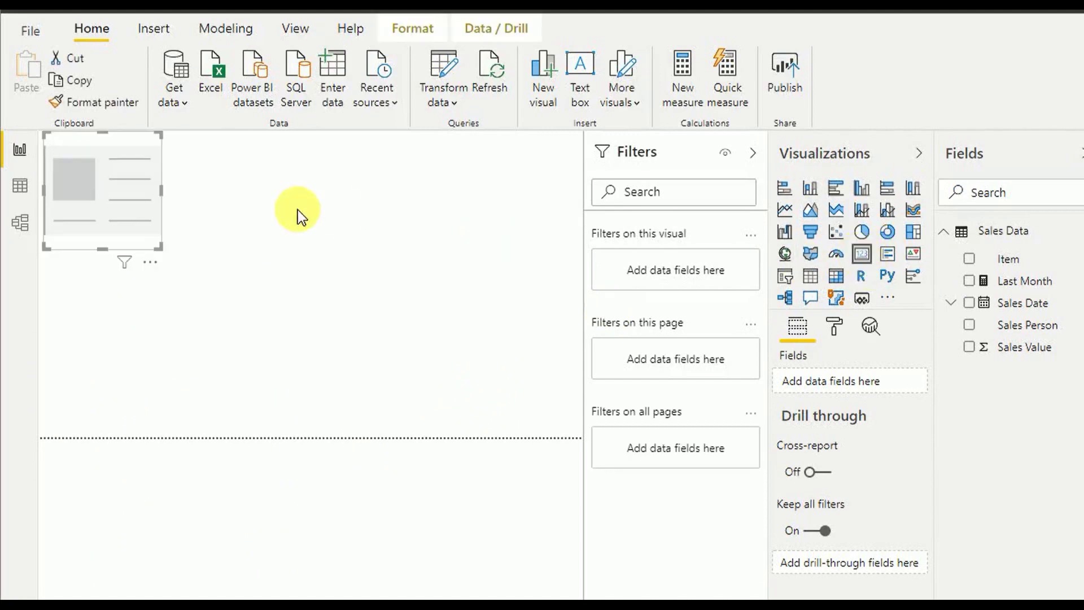
pyautogui.moveTo(141, 184); pyautogui.dragTo(314, 264)
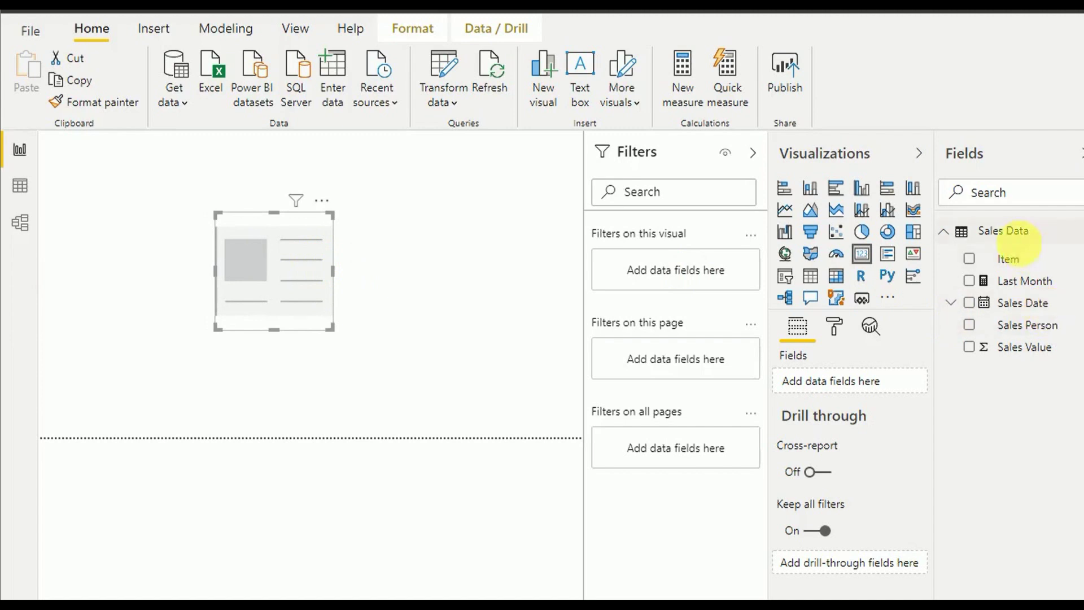
# Show the Last Month measure in the card visual and enlarge the card
pyautogui.moveTo(1027, 282); pyautogui.dragTo(302, 283)
pyautogui.moveTo(333, 330); pyautogui.dragTo(407, 355)
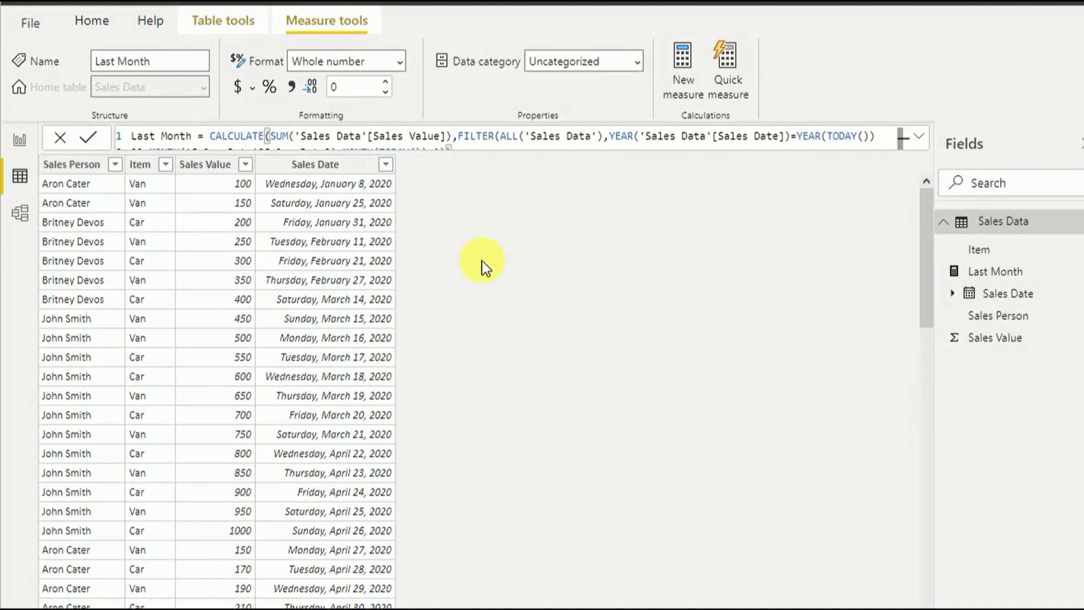
# Copy the entire two-line formula of the Last Month measure
pyautogui.click(926, 140)
pyautogui.click(455, 153)
pyautogui.keyDown('shift'); pyautogui.click(95, 144); pyautogui.keyUp('shift')
pyautogui.hotkey('ctrl', 'c')
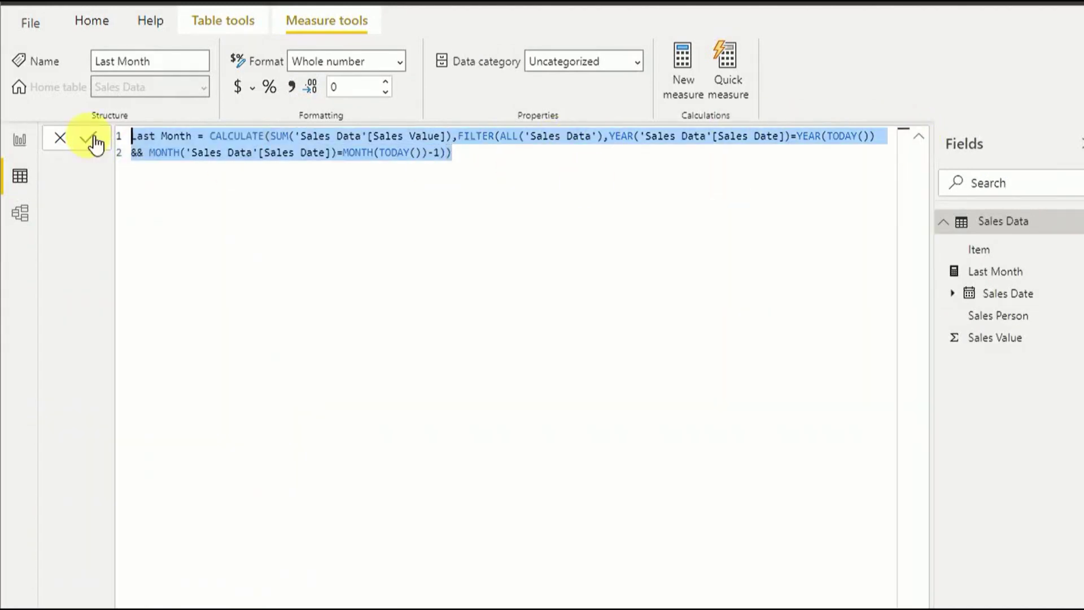
pyautogui.click(932, 137)
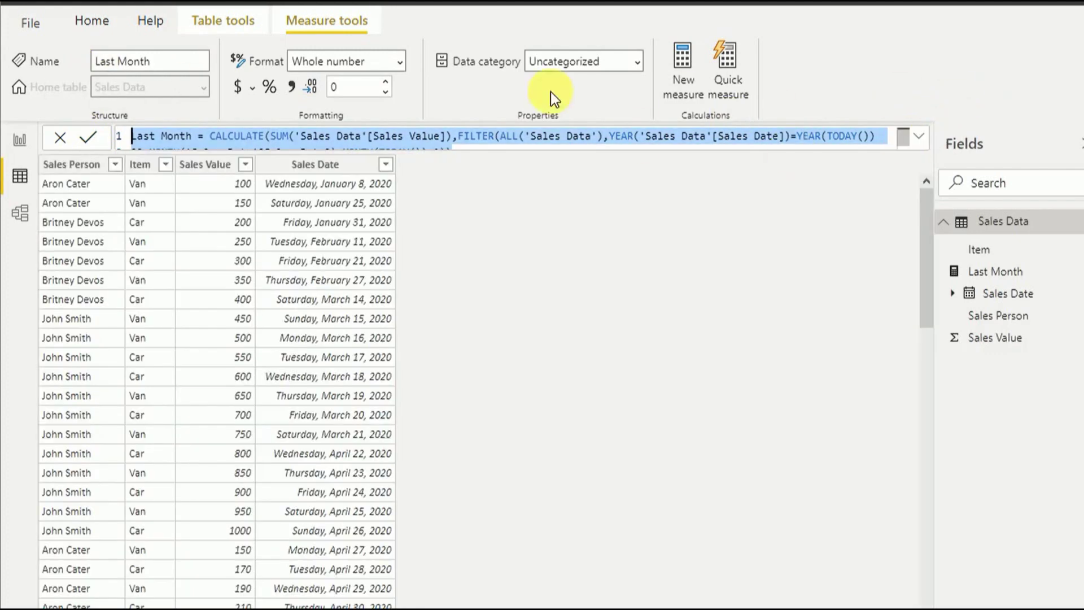
# Create a new measure in the Sales Data table and replace its default text with the copied Last Month formula
pyautogui.click(224, 28)
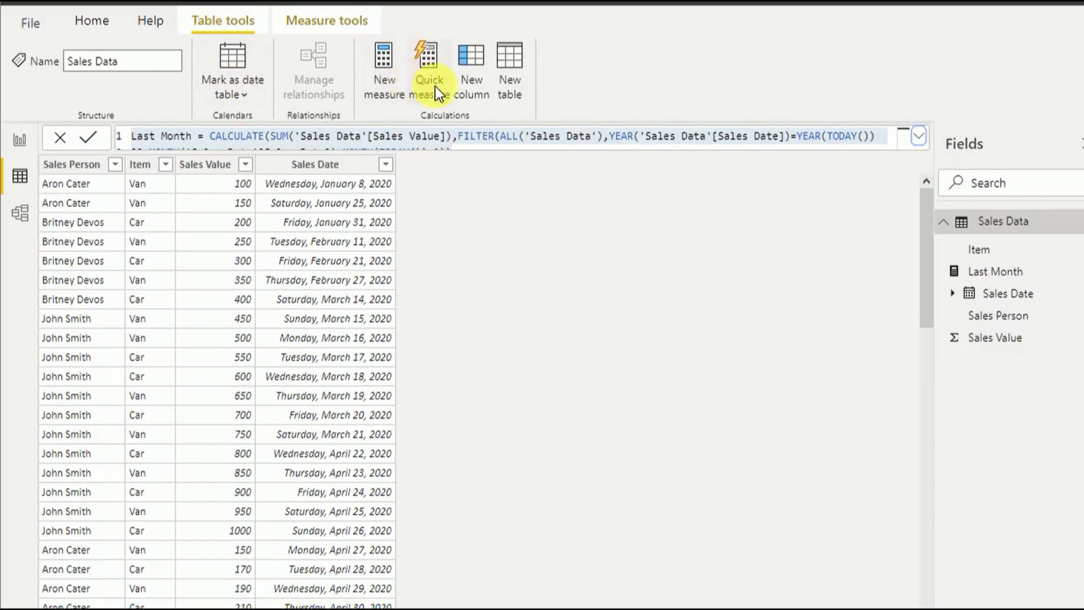
pyautogui.click(388, 90)
pyautogui.hotkey('ctrl', 'a')
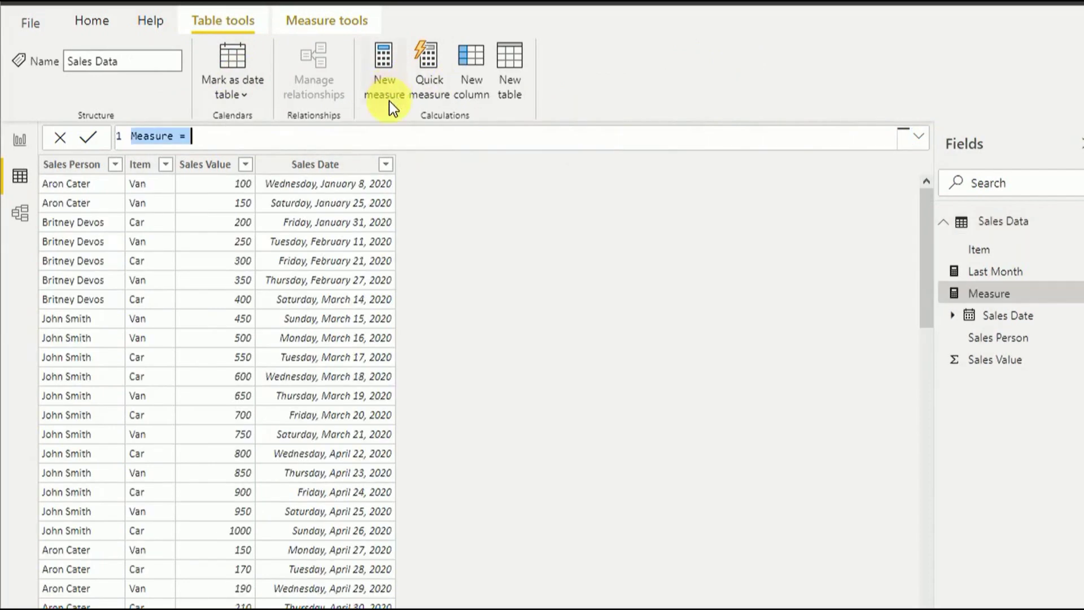
pyautogui.hotkey('ctrl', 'v')
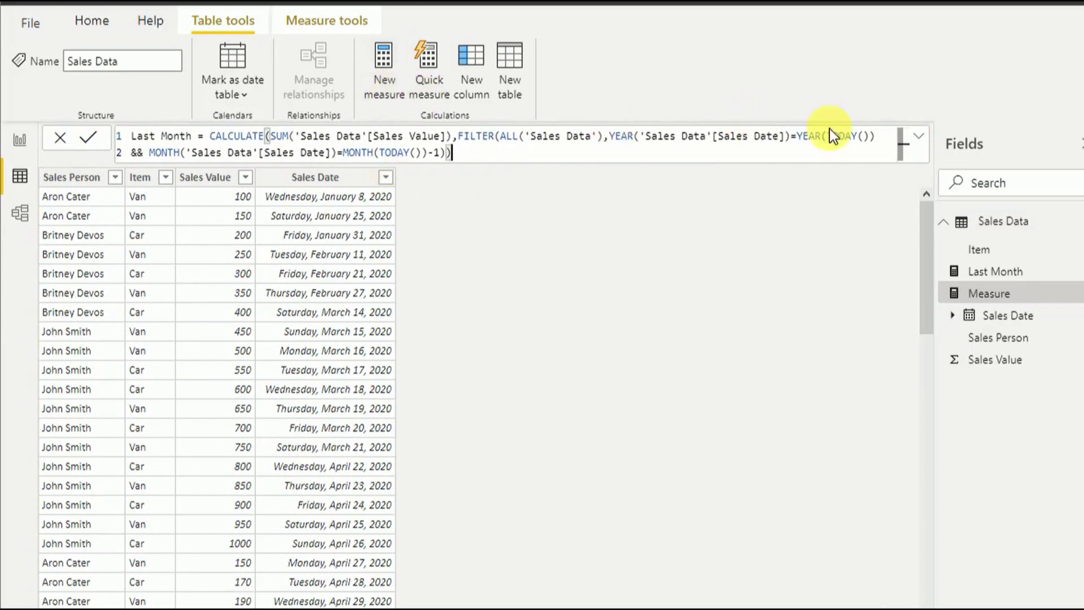
# Rename the pasted measure This Month, remove the -1 after MONTH(TODAY()), and commit the formula
pyautogui.click(918, 136)
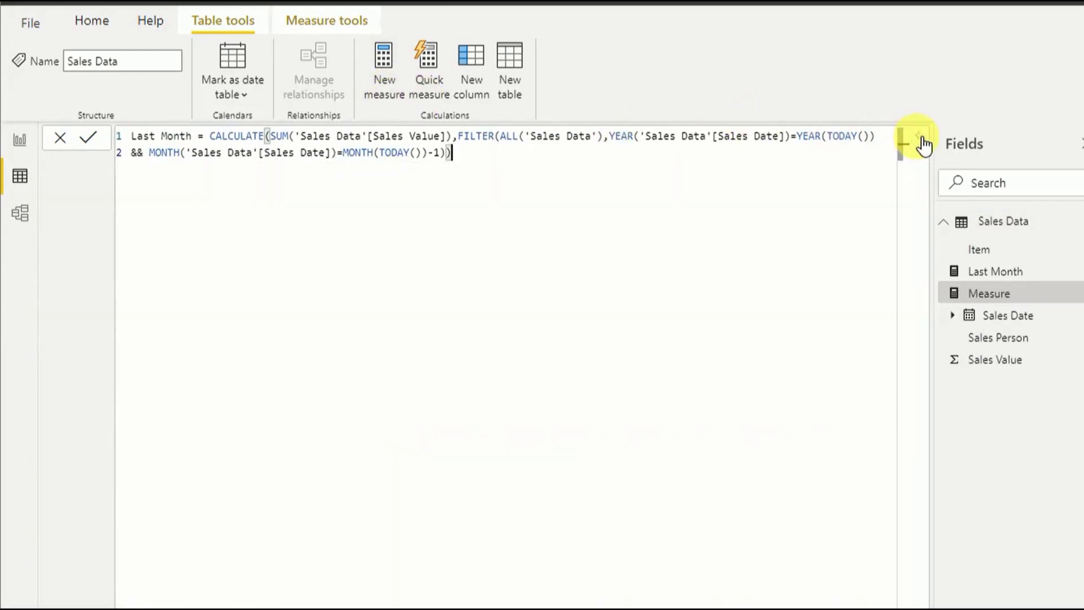
pyautogui.doubleClick(141, 138)
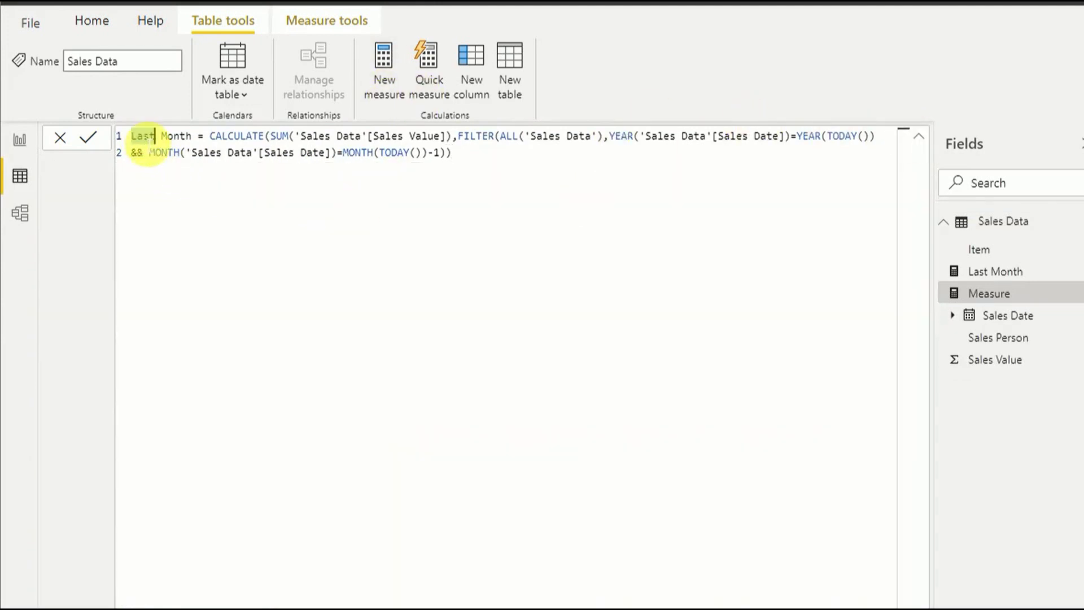
pyautogui.write('This')
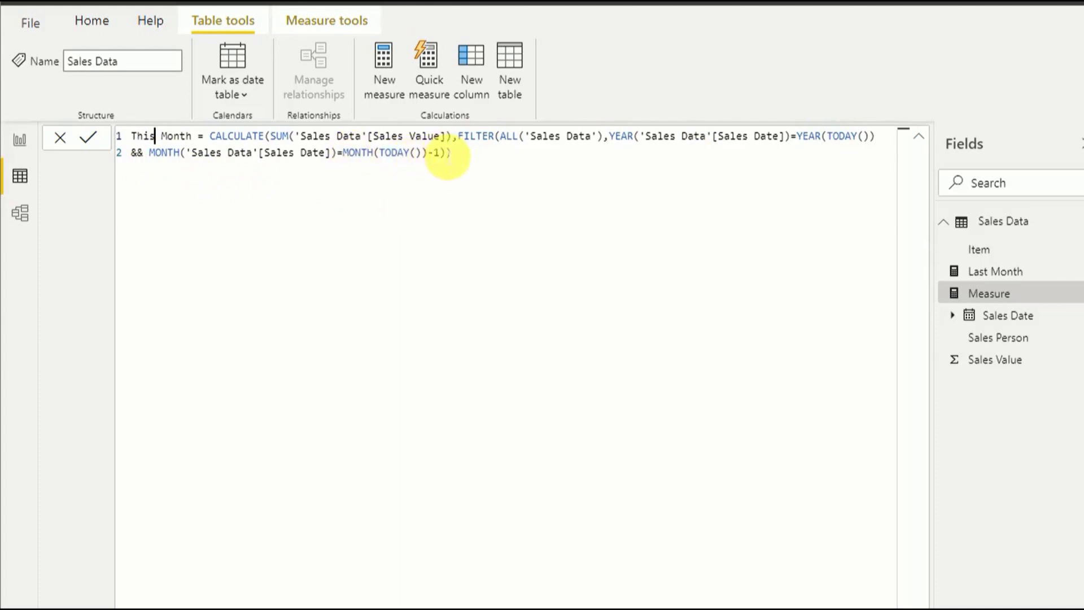
pyautogui.click(439, 153)
pyautogui.press('BackSpace')
pyautogui.press('BackSpace')
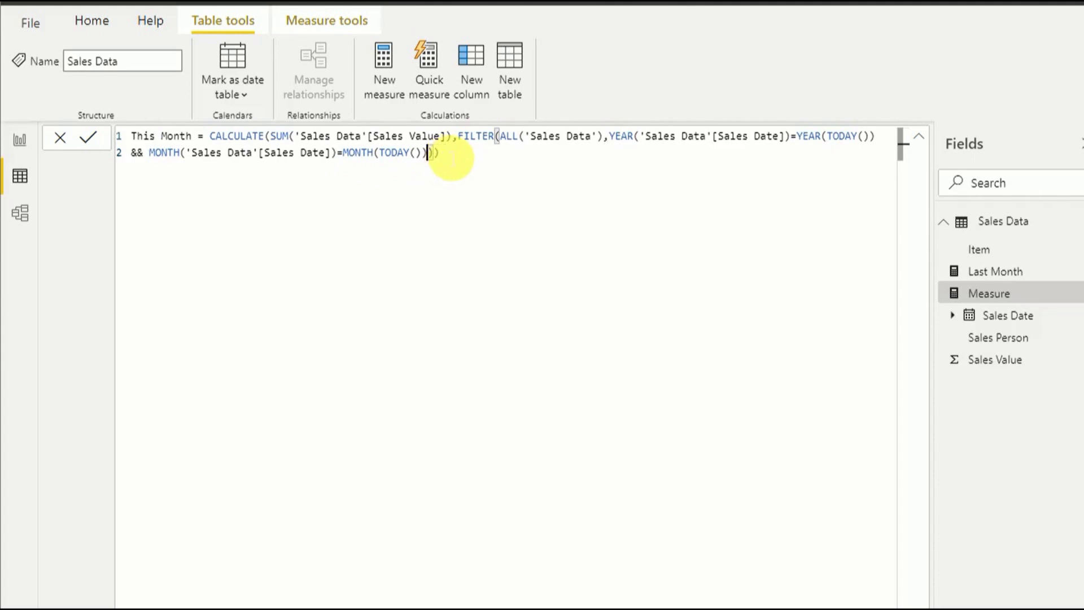
pyautogui.click(448, 155)
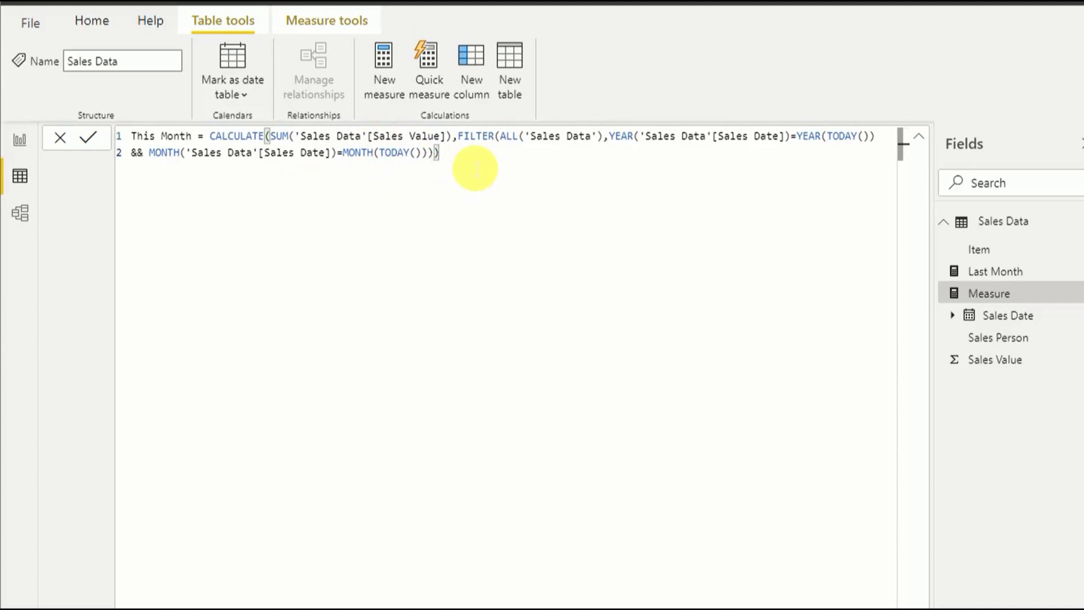
pyautogui.press('Return')
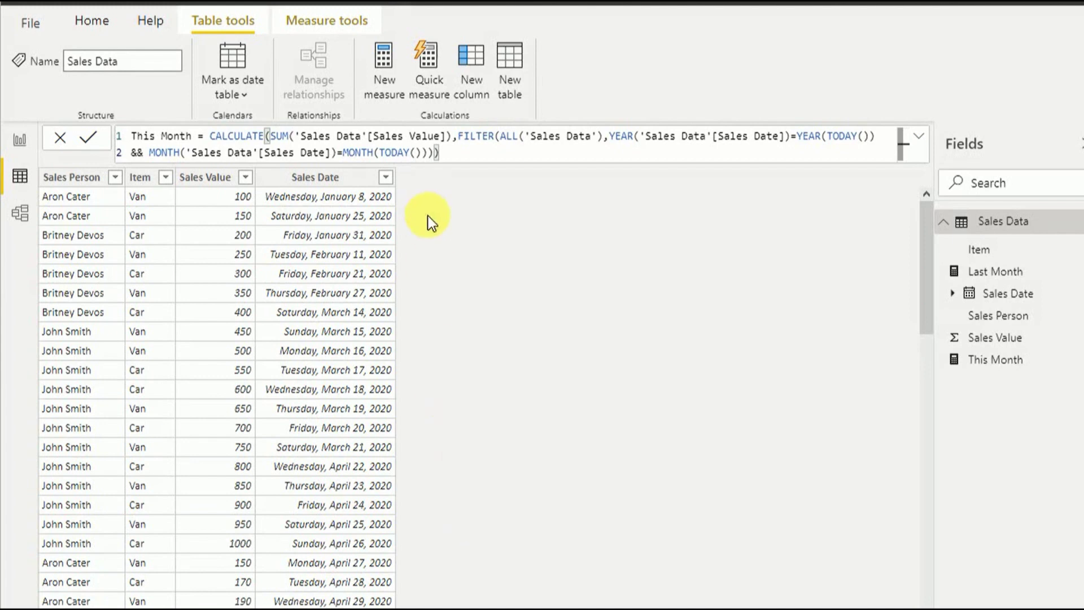
# Create another new measure in the Sales Data table and name it LAST Week
pyautogui.click(390, 93)
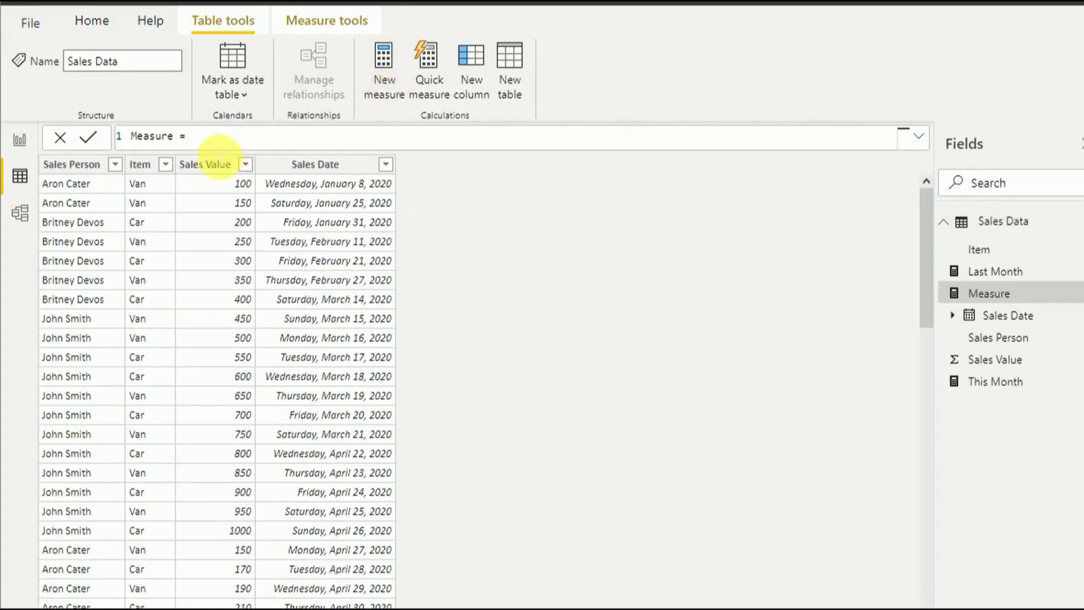
pyautogui.doubleClick(169, 136)
pyautogui.write('LAST ')
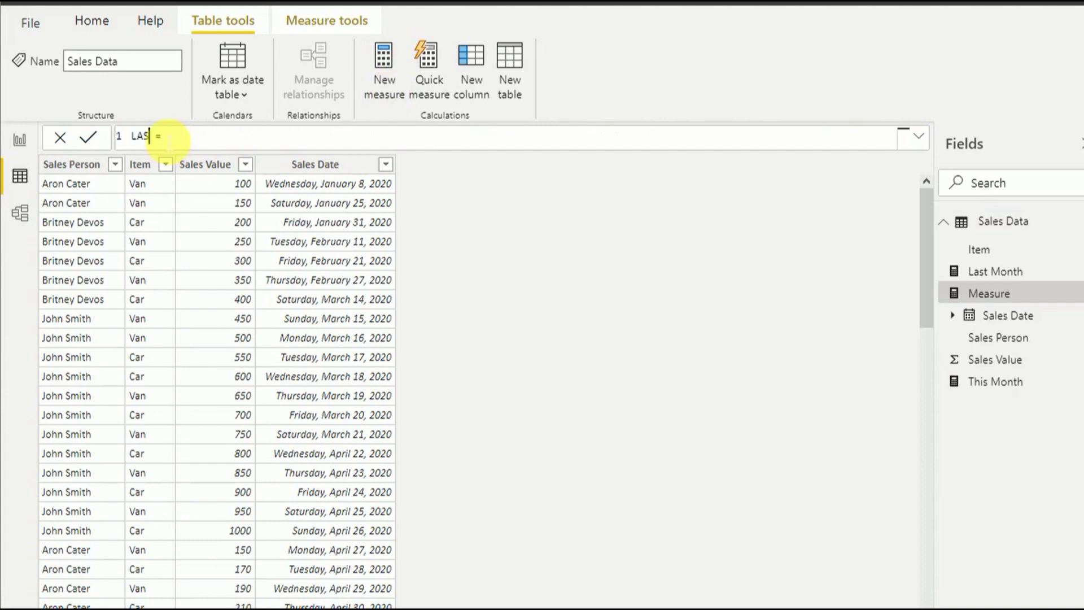
pyautogui.write('Week')
pyautogui.press('Right')
pyautogui.press('Right')
pyautogui.press('Right')
# Start the LAST Week formula with CALCULATE and a SUM of 'Sales Data'[Sales Value]
pyautogui.write('CAL')
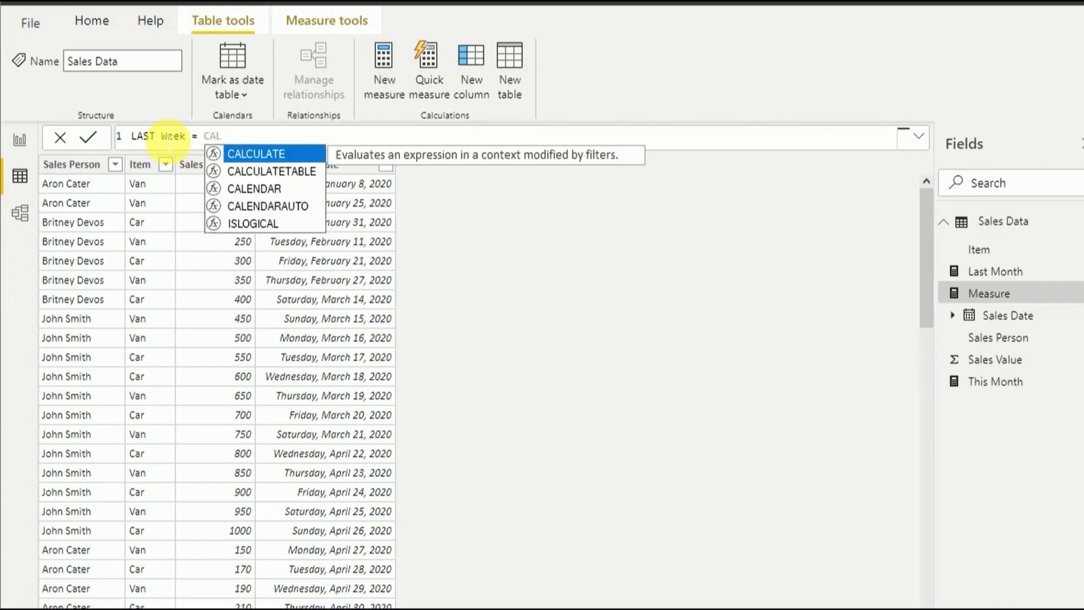
pyautogui.press('Tab')
pyautogui.write('SUM')
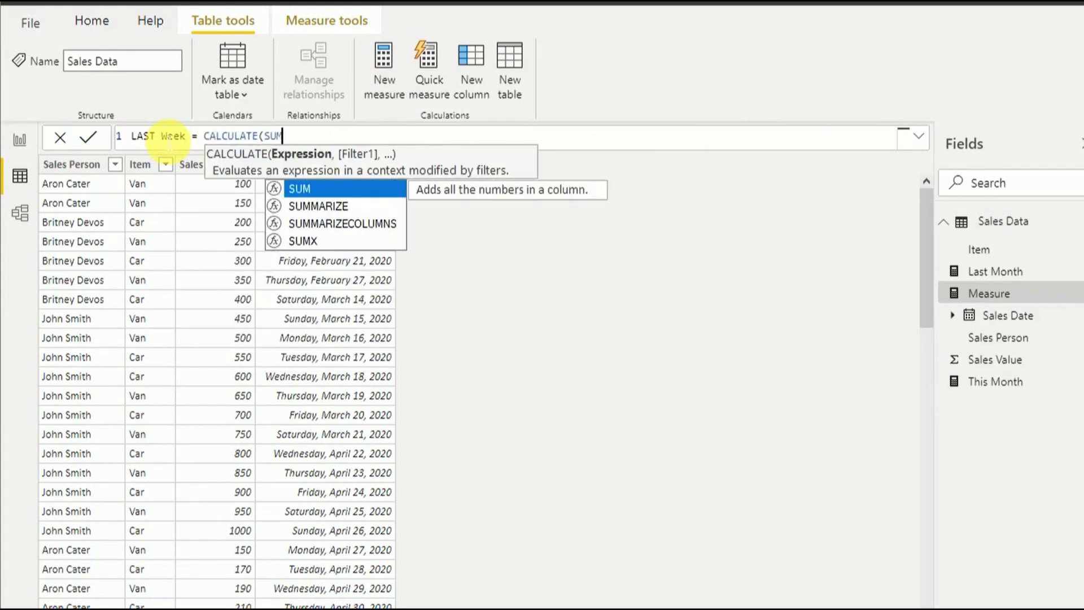
pyautogui.press('Tab')
pyautogui.press('Down')
pyautogui.press('Down')
pyautogui.press('Down')
pyautogui.press('Down')
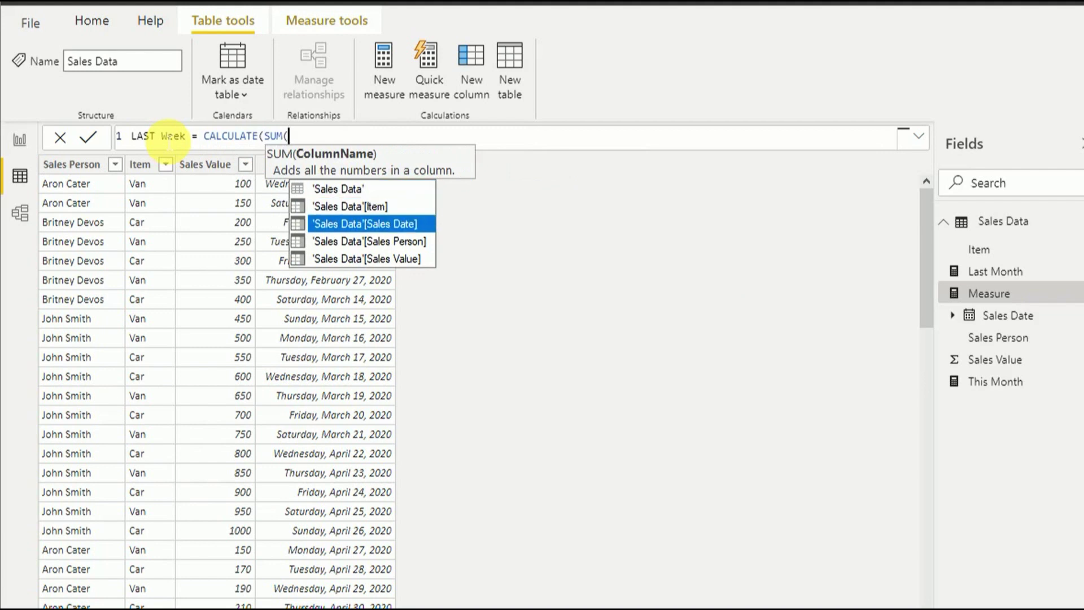
pyautogui.press('Tab')
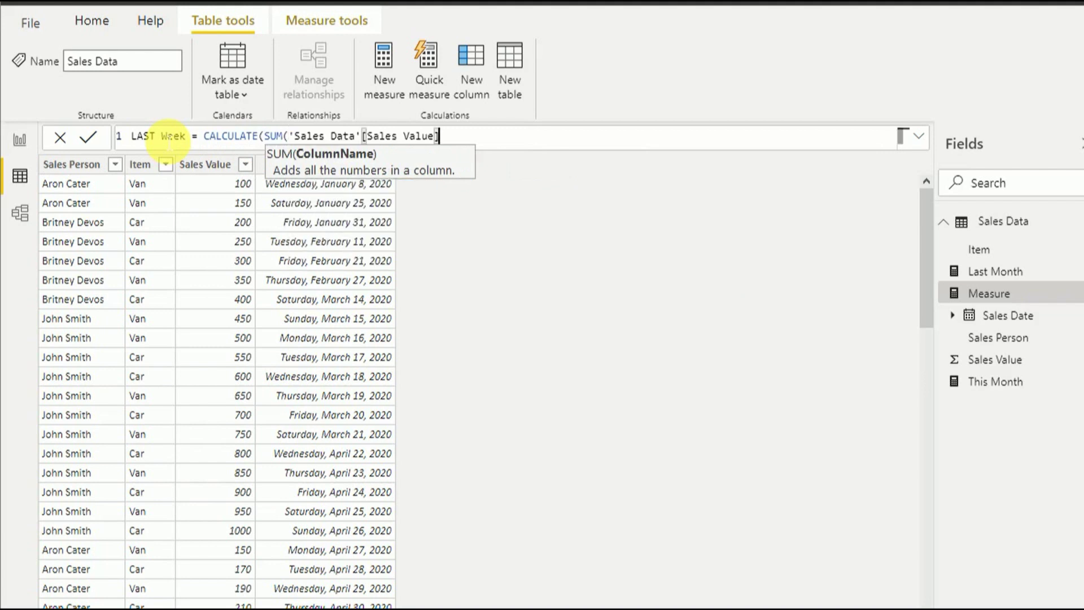
# Close the SUM and add a FILTER function with ALL('Sales Data') as its table argument
pyautogui.write('), FILK')
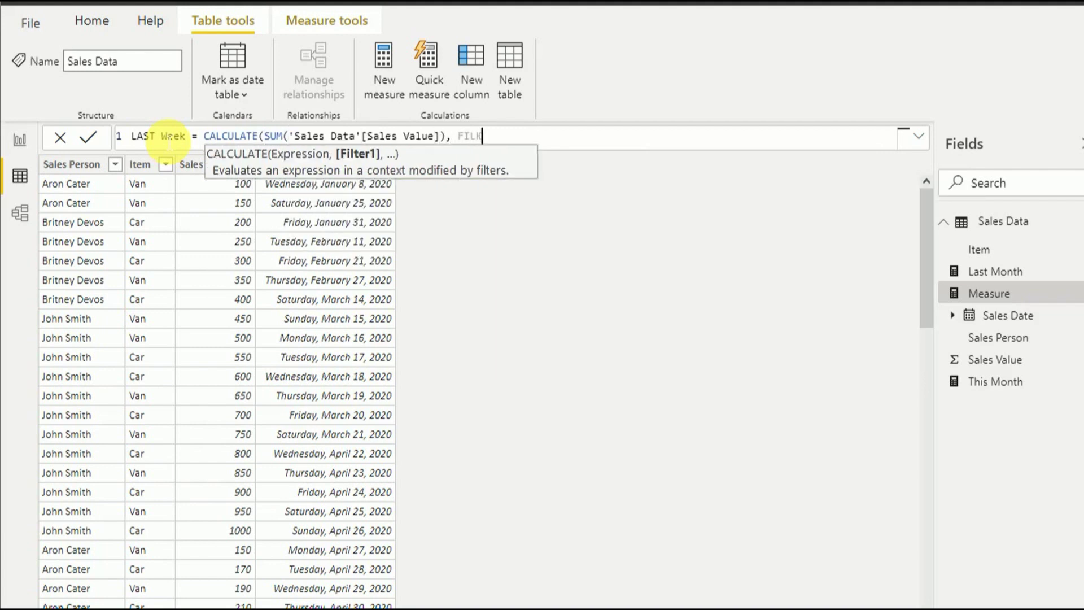
pyautogui.press('BackSpace')
pyautogui.press('BackSpace')
pyautogui.press('Tab')
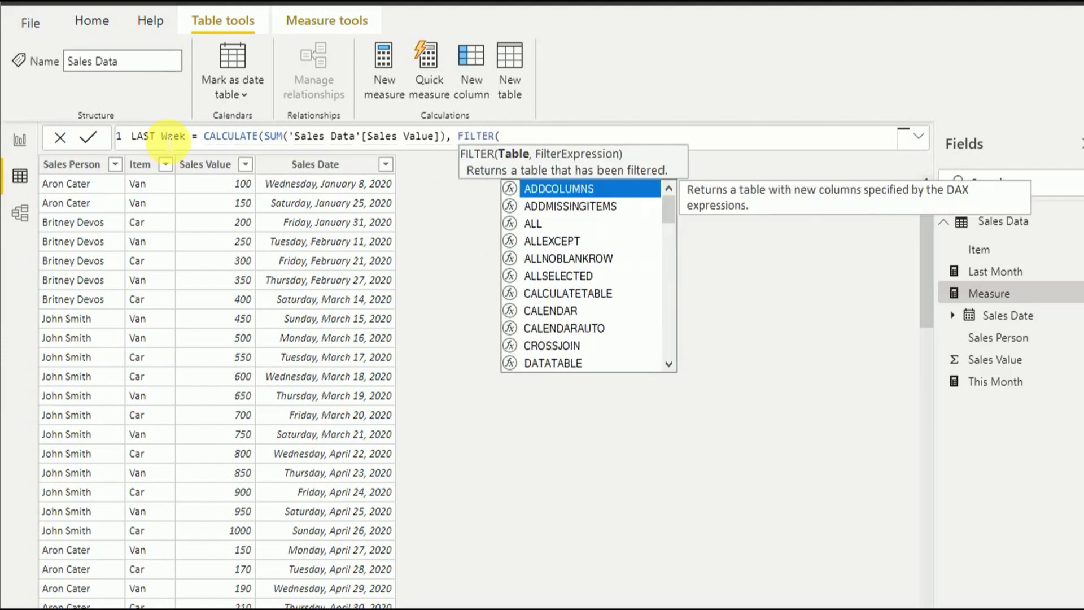
pyautogui.write('ALL')
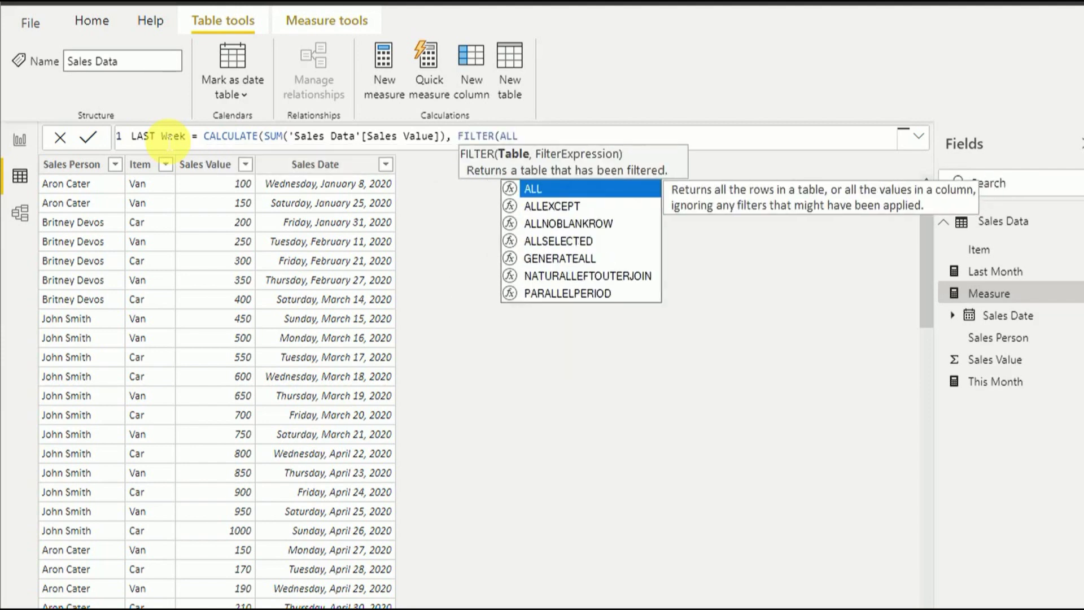
pyautogui.write('(')
pyautogui.press('Down')
pyautogui.press('Up')
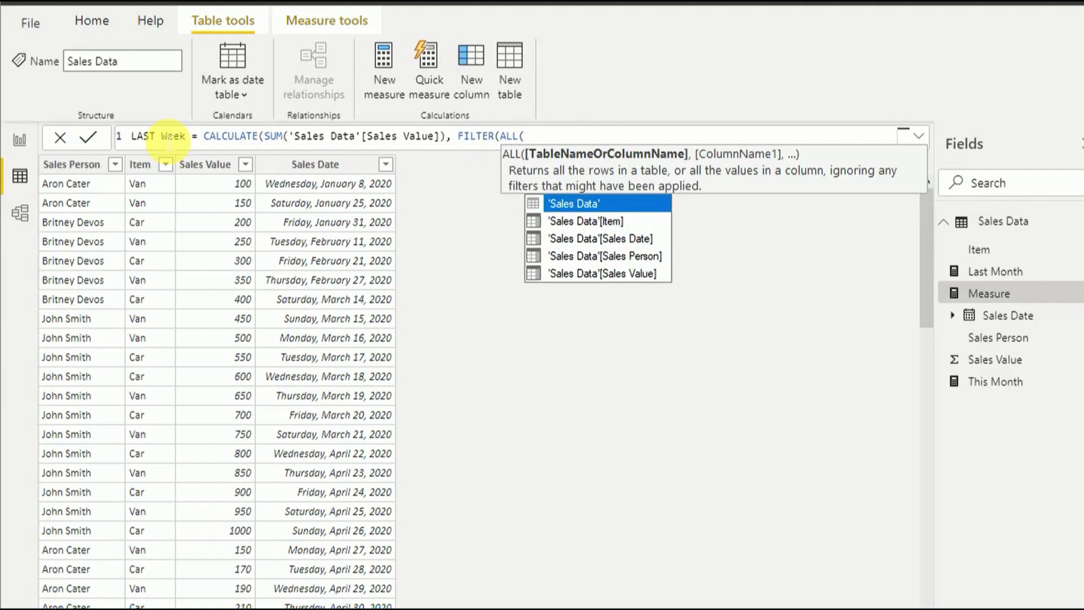
pyautogui.press('Tab')
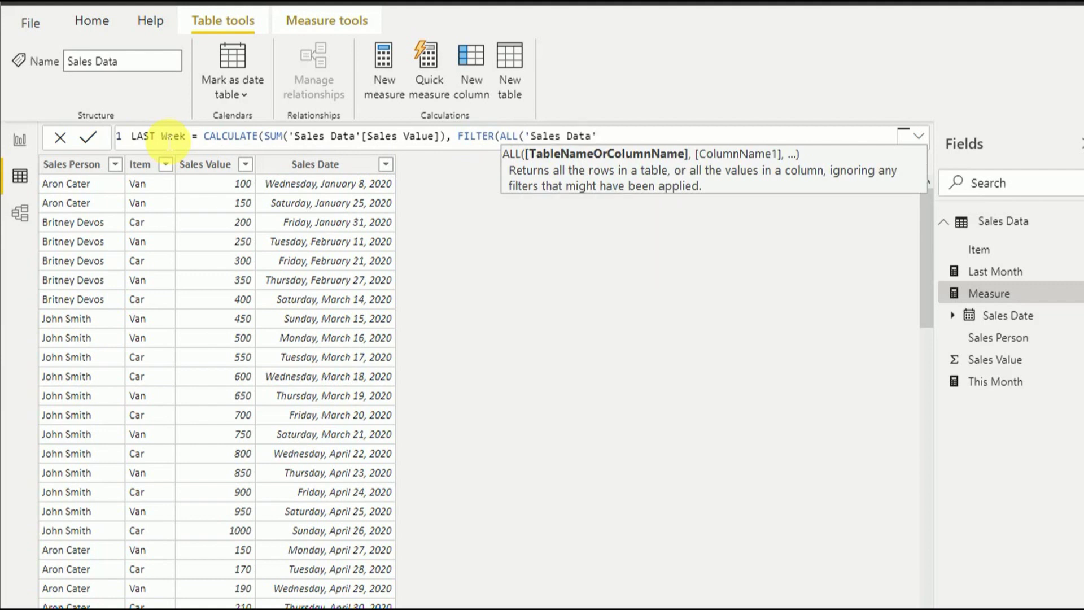
pyautogui.write('),')
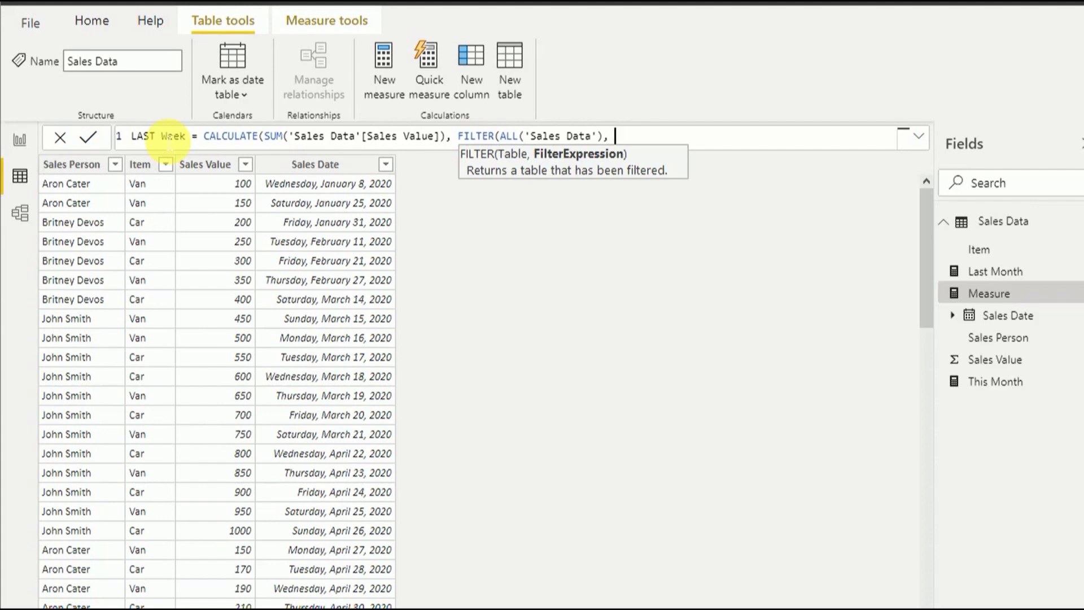
# Begin the filter condition with YEAR('Sales Data'[Sales Date]) followed by an equals sign
pyautogui.write('YEAR(')
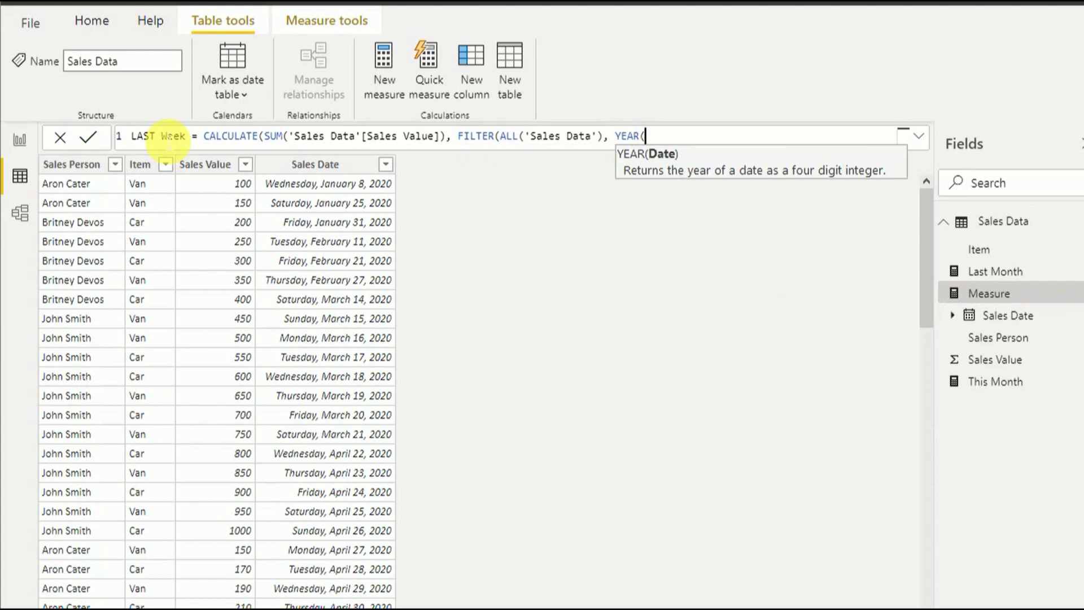
pyautogui.write('S')
pyautogui.press('Down')
pyautogui.press('Down')
pyautogui.press('Down')
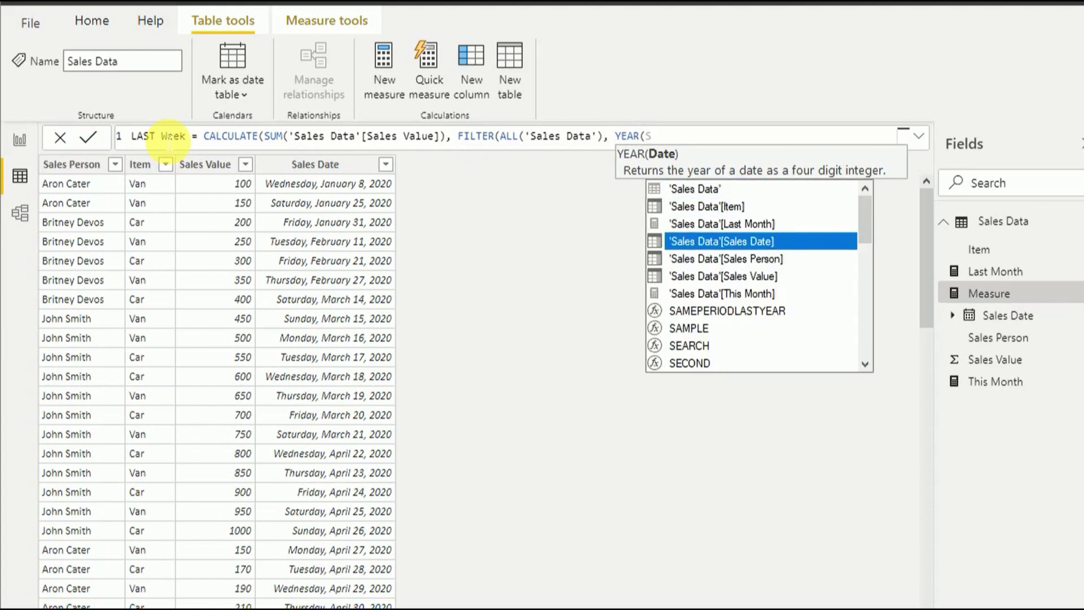
pyautogui.press('Tab')
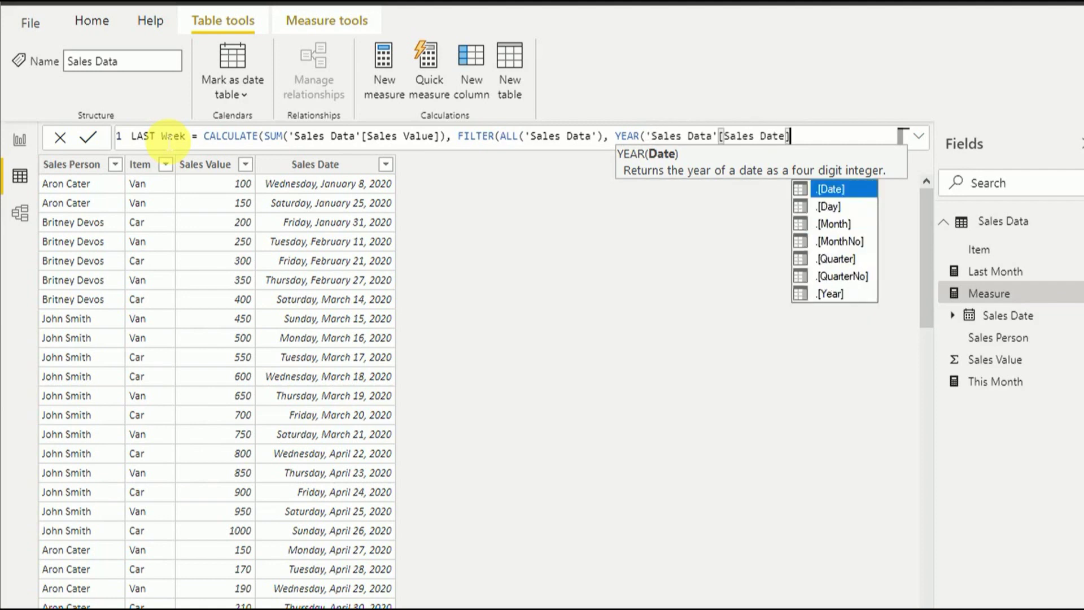
pyautogui.write(')=')
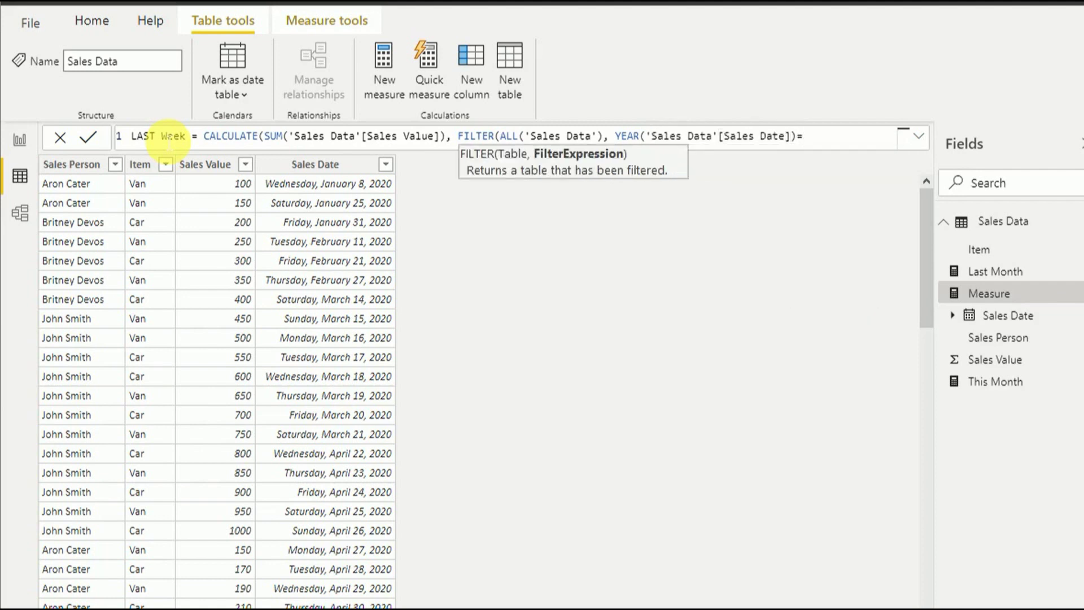
# Complete the year condition with YEAR(TODAY()) and place the whole condition on a second formula line
pyautogui.write('YEAR')
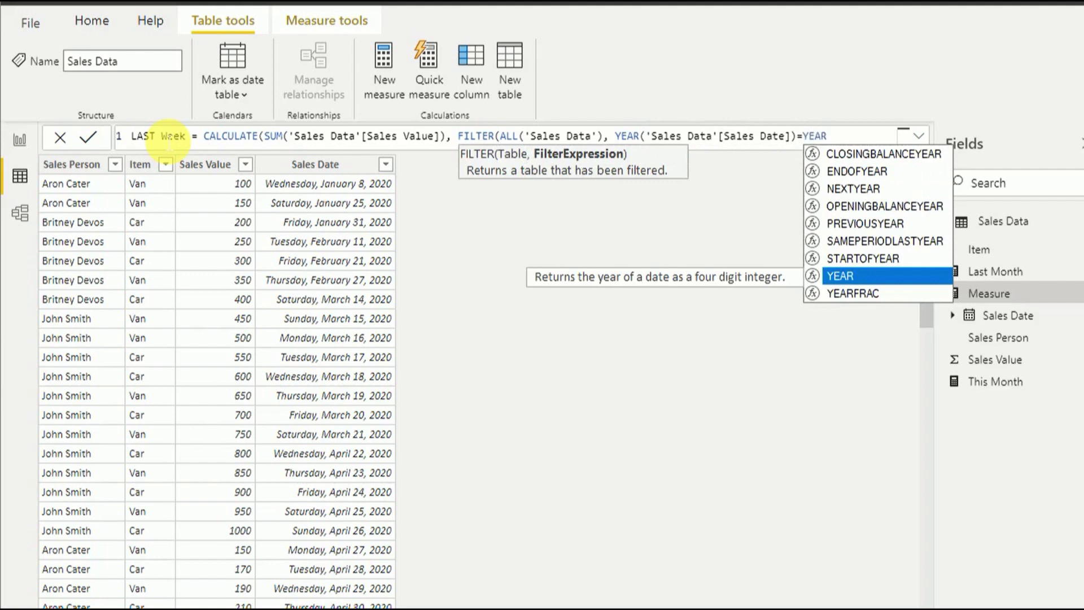
pyautogui.write('(')
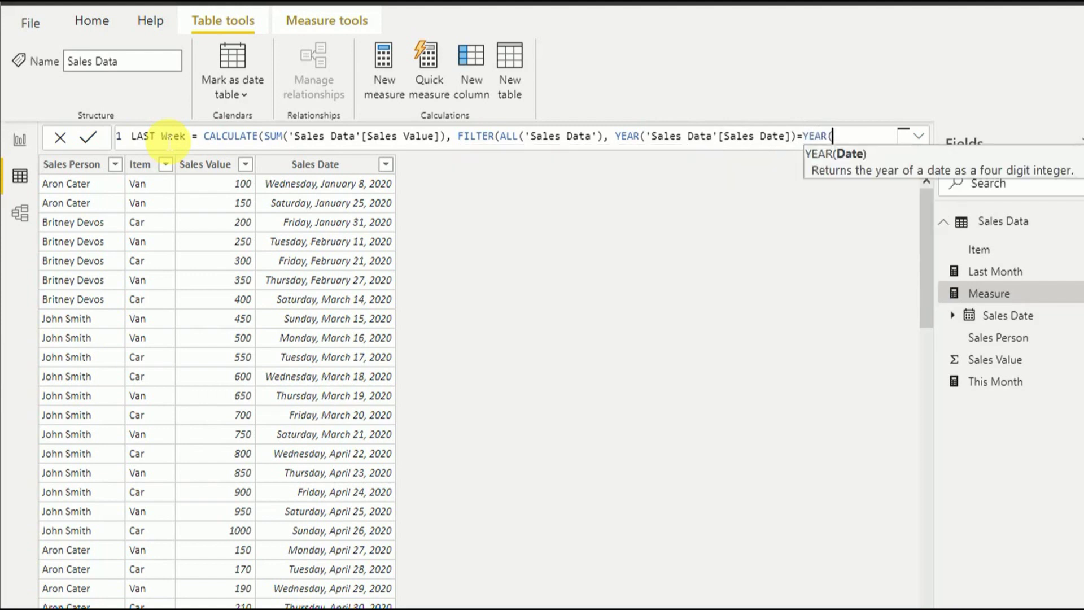
pyautogui.click(923, 139)
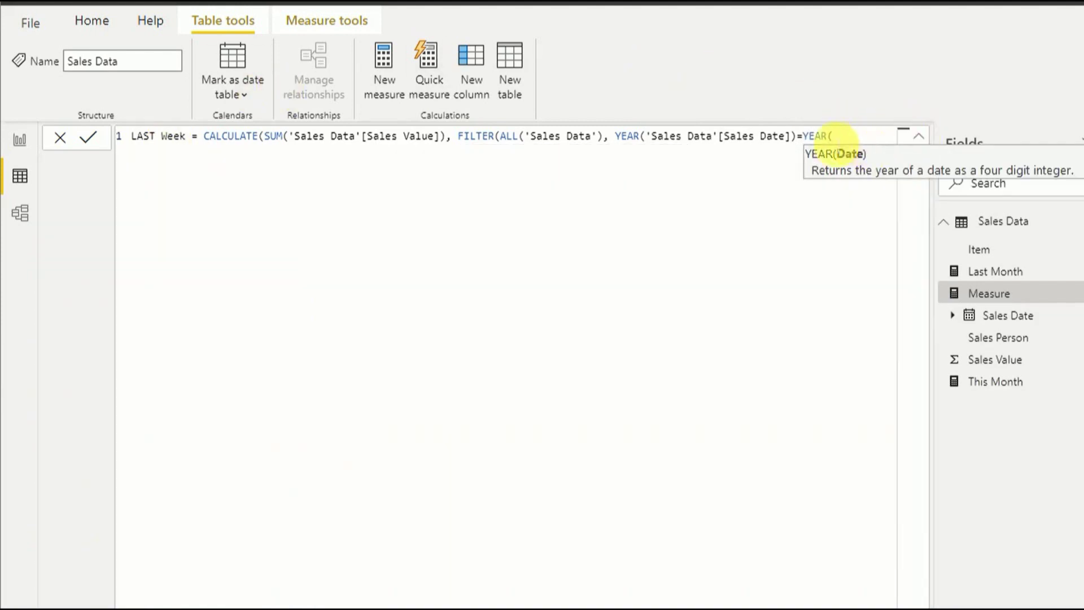
pyautogui.click(615, 136)
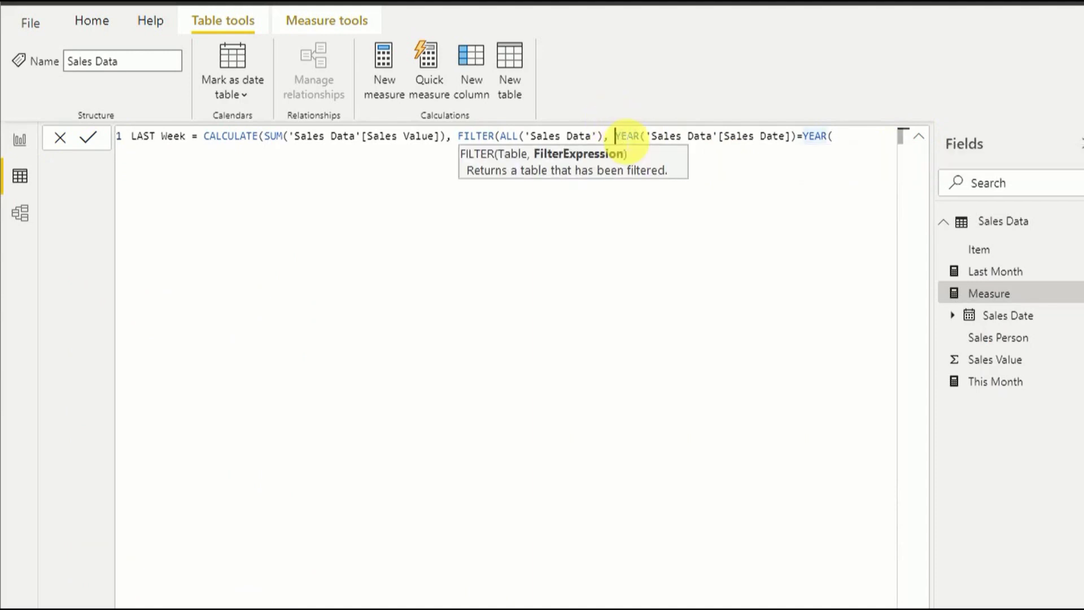
pyautogui.hotkey('shift', 'Return')
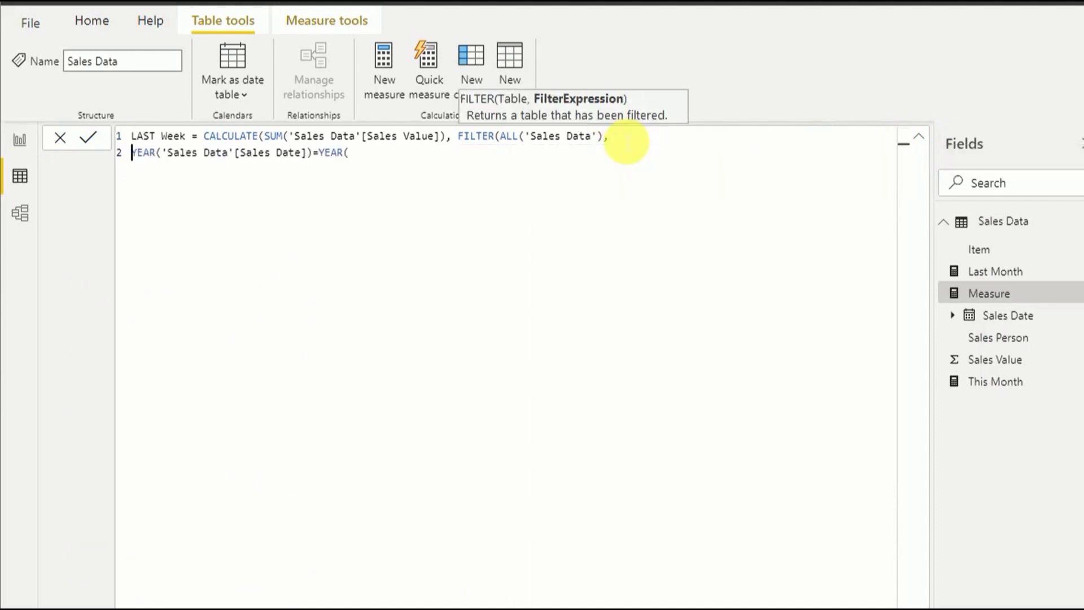
pyautogui.click(395, 163)
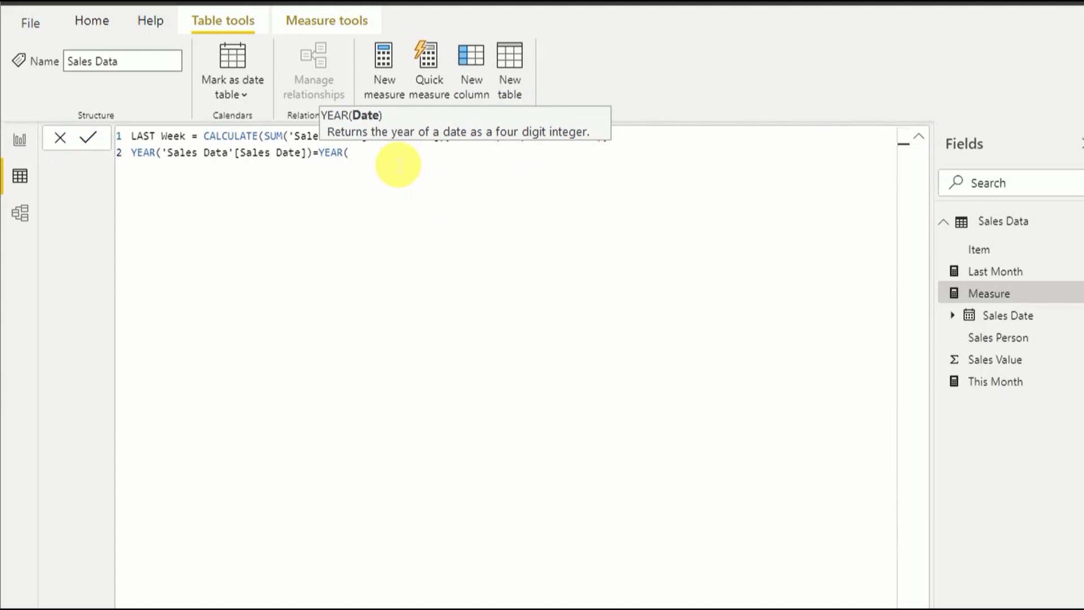
pyautogui.write('TO')
pyautogui.press('Tab')
pyautogui.write('))')
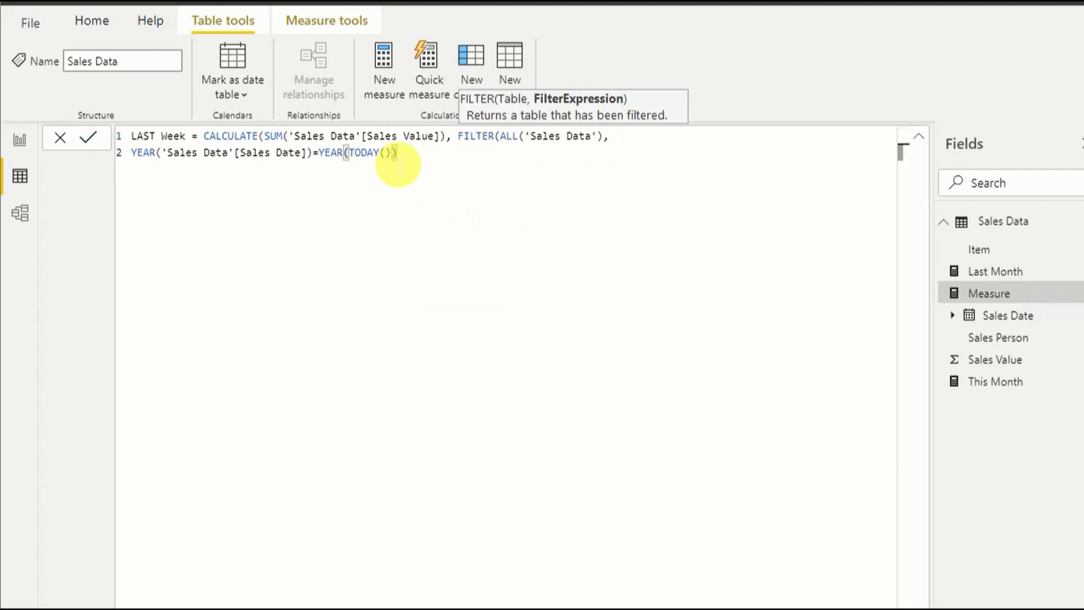
# Extend the filter condition with && and start a WEEKNUM function after it
pyautogui.write('&&')
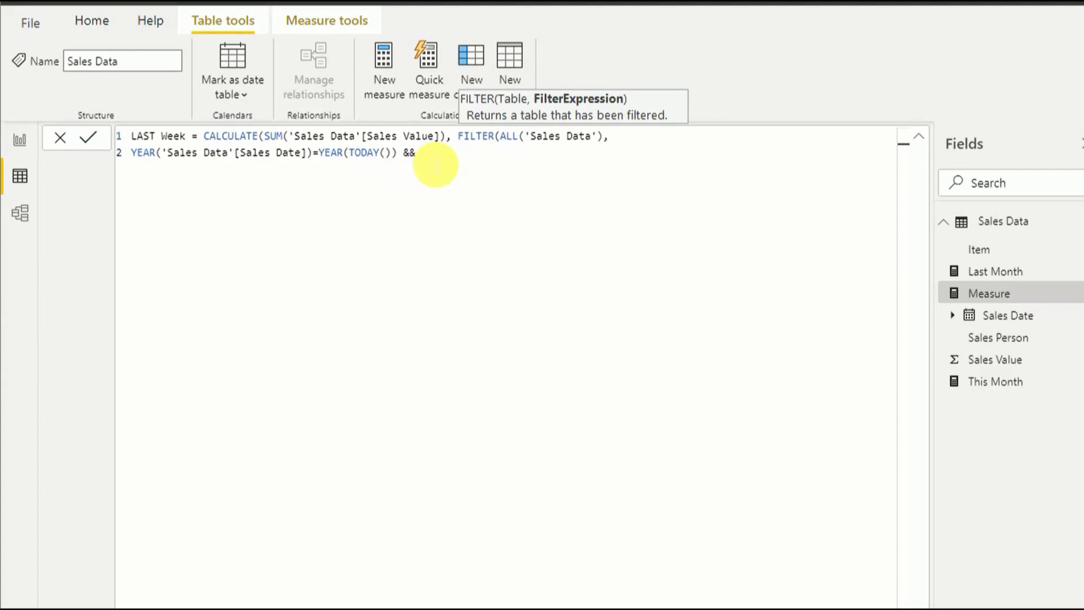
pyautogui.write('WEEK')
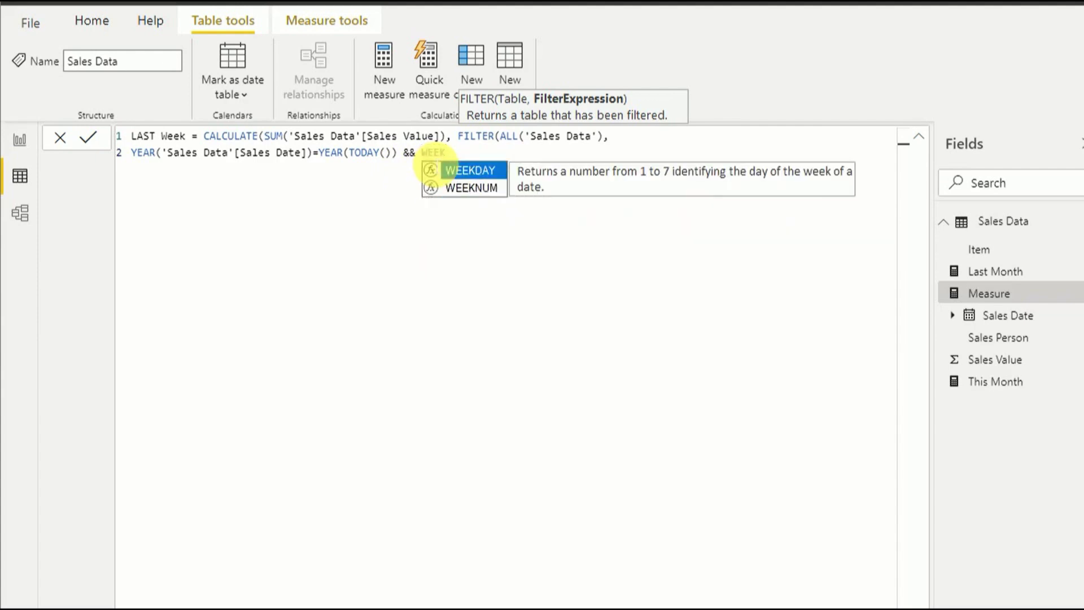
pyautogui.press('Down')
pyautogui.press('Tab')
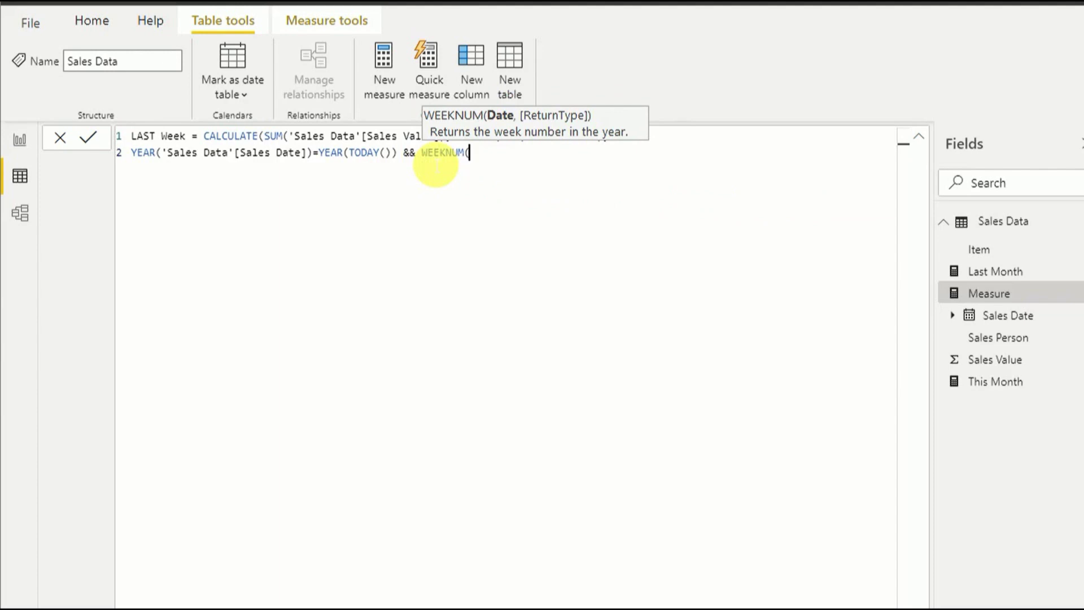
# Give WEEKNUM the 'Sales Data'[Sales Date] column as its argument, close it and add an equals sign
pyautogui.write('H')
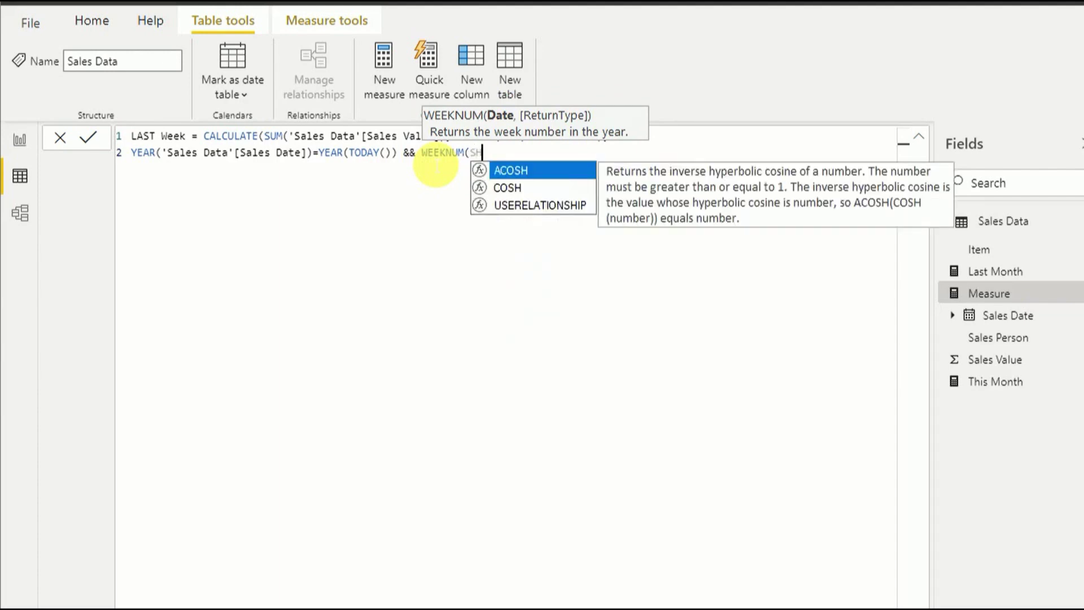
pyautogui.press('BackSpace')
pyautogui.press('Down')
pyautogui.press('Down')
pyautogui.press('Down')
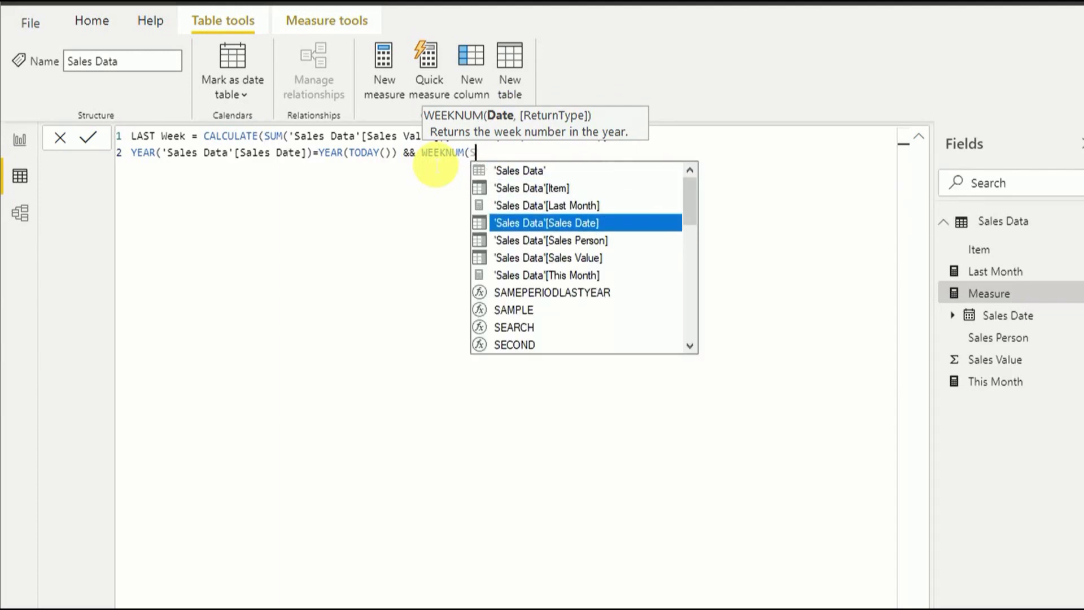
pyautogui.press('Tab')
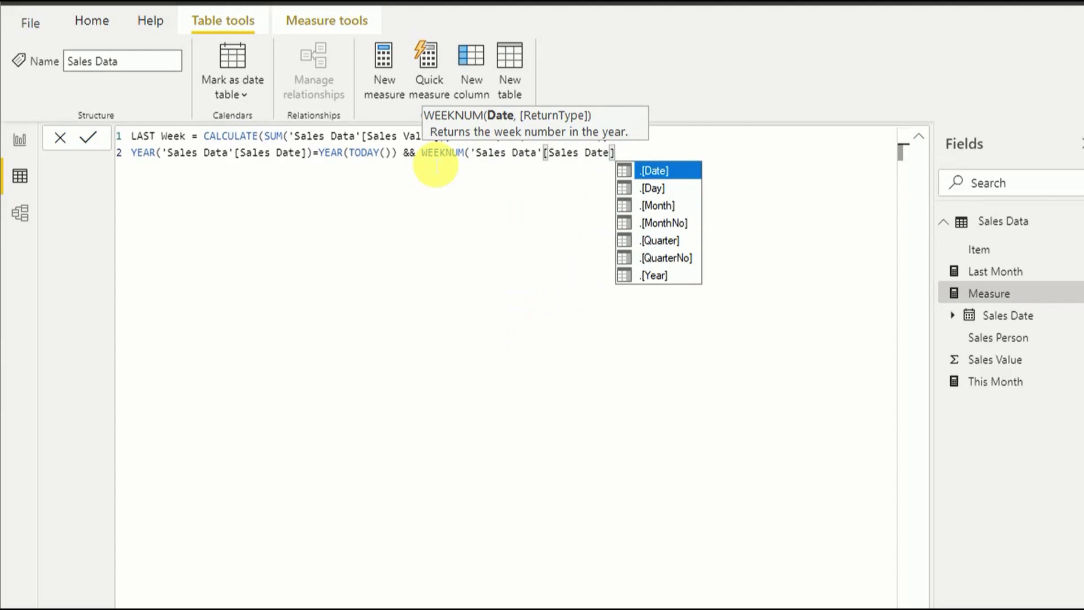
pyautogui.write('=')
pyautogui.press('Left')
pyautogui.press('Left')
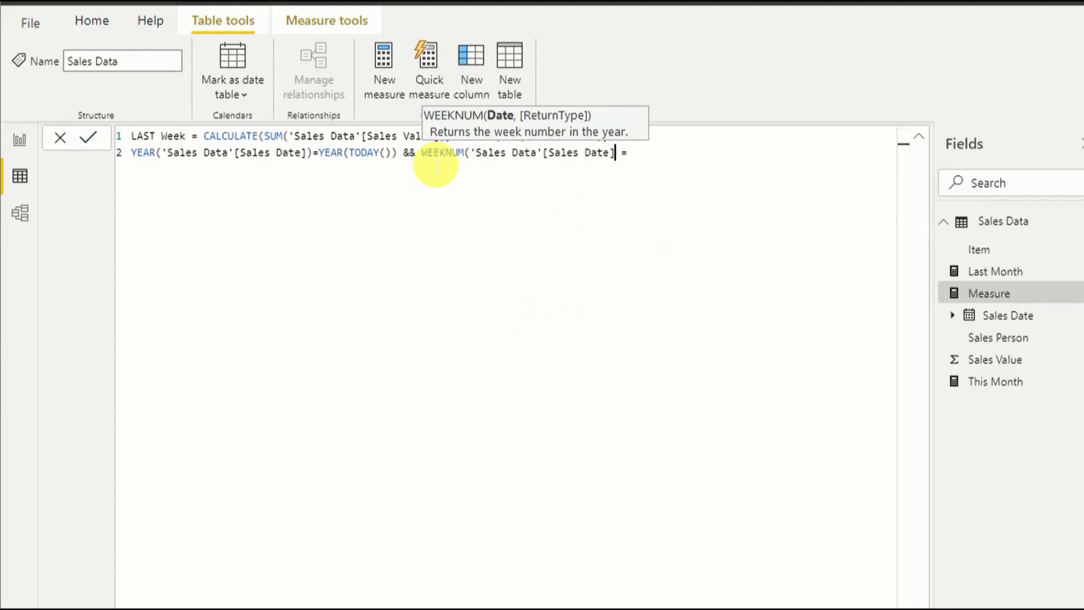
pyautogui.write(')')
pyautogui.press('Right')
pyautogui.press('Right')
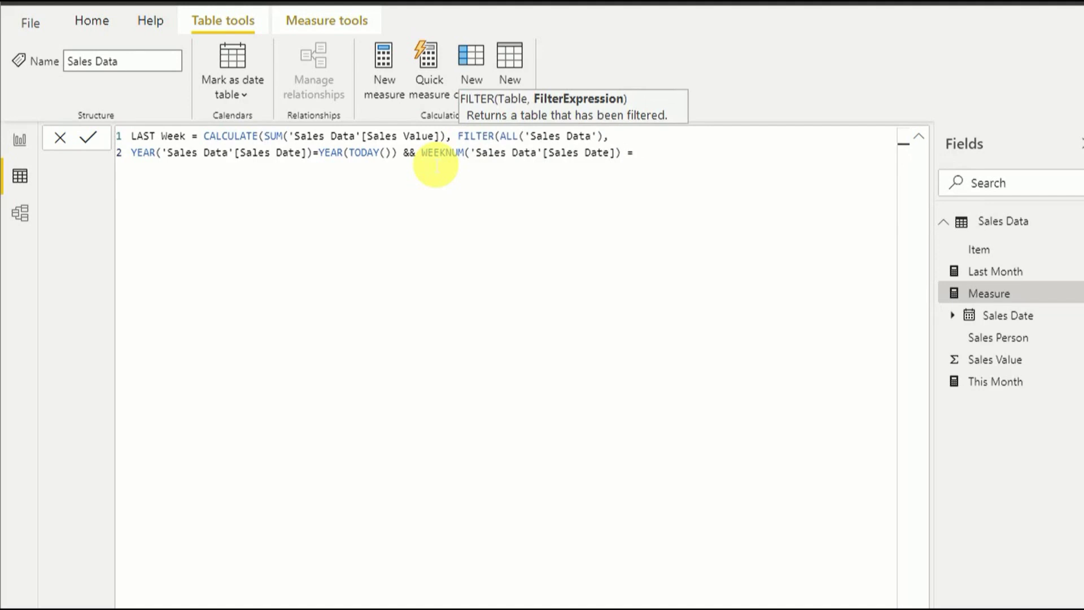
# Complete the week condition with WEEKNUM(TODAY())-1, close the FILTER and CALCULATE functions, and commit the LAST Week measure
pyautogui.write('wee')
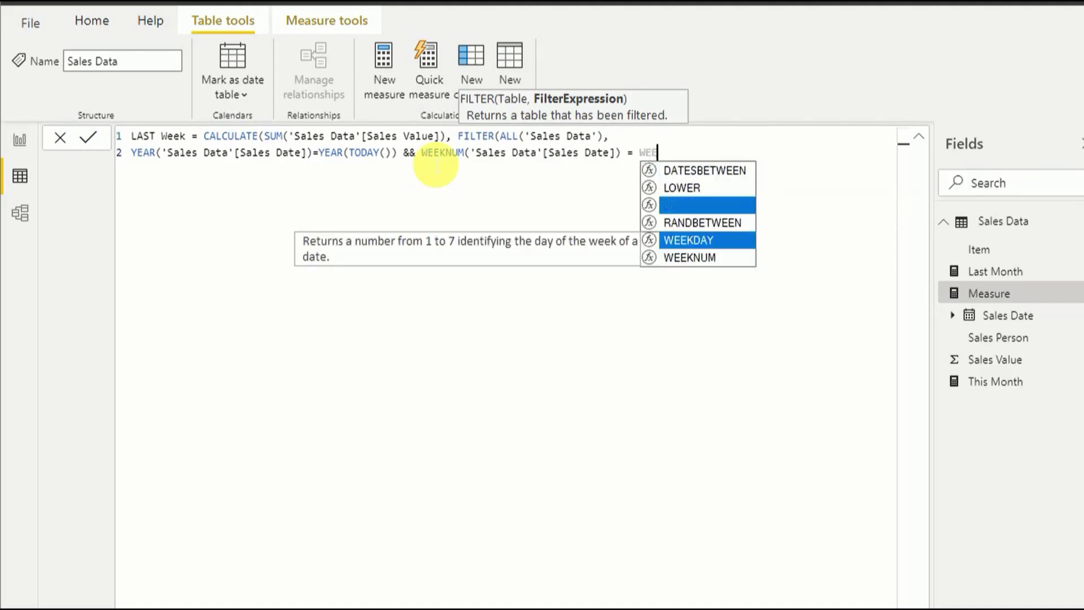
pyautogui.press('Down')
pyautogui.press('Tab')
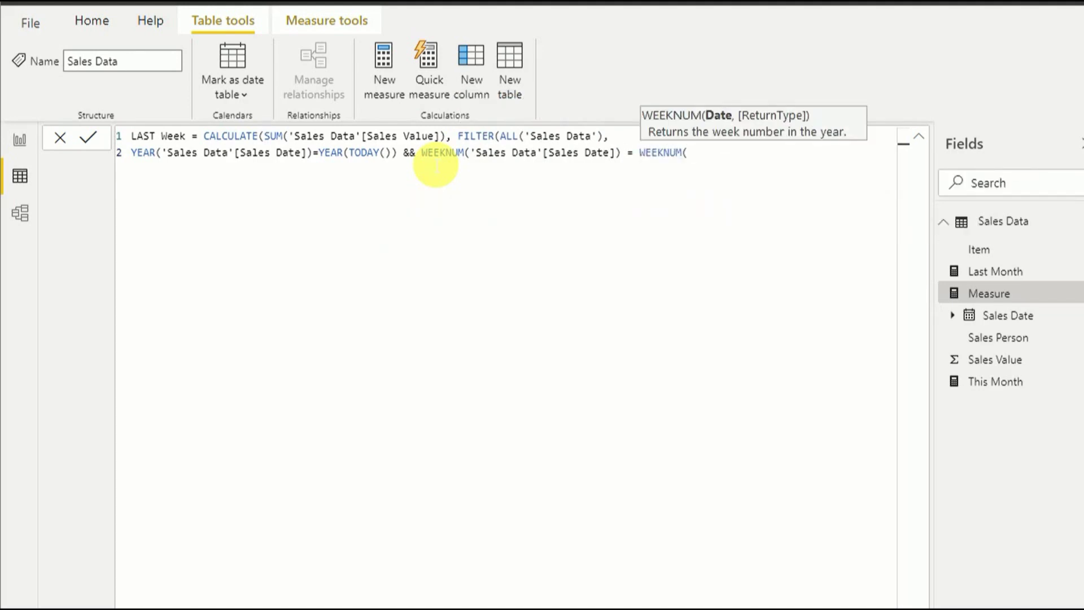
pyautogui.write('TO')
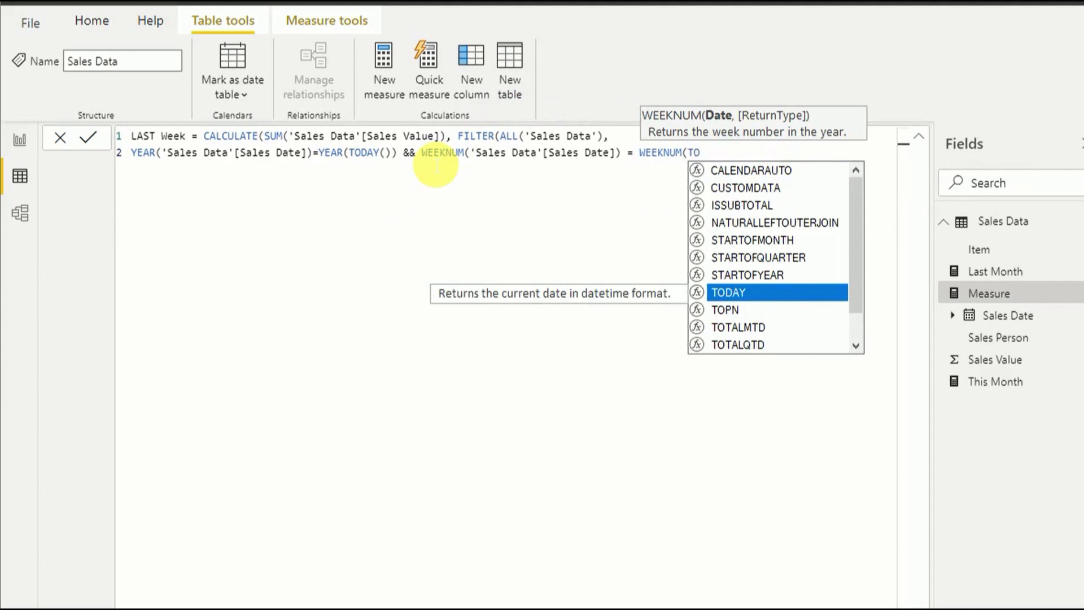
pyautogui.press('Tab')
pyautogui.write(')')
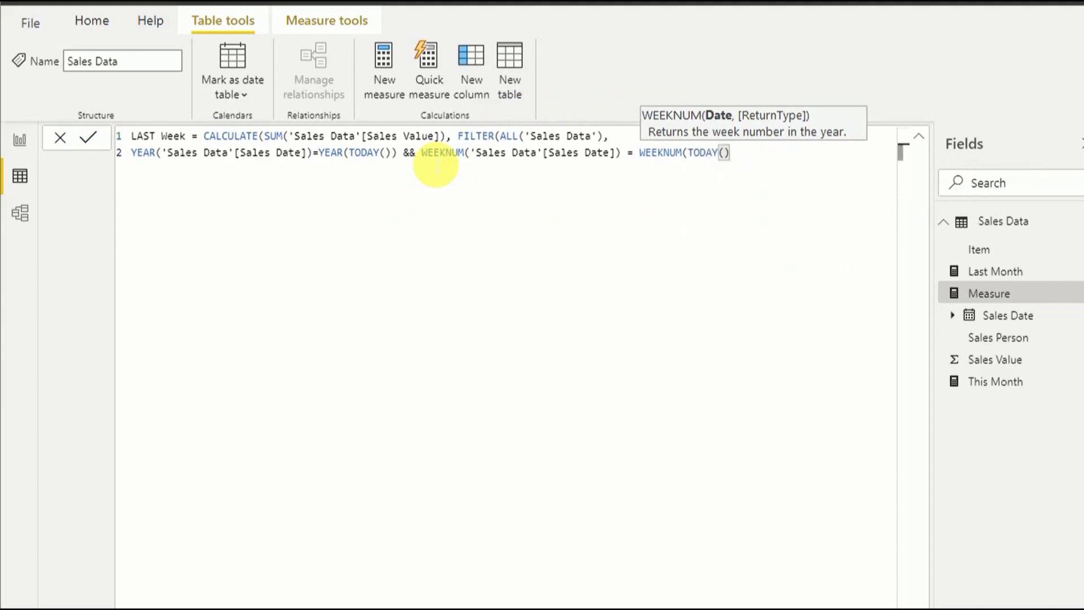
pyautogui.write(')-1')
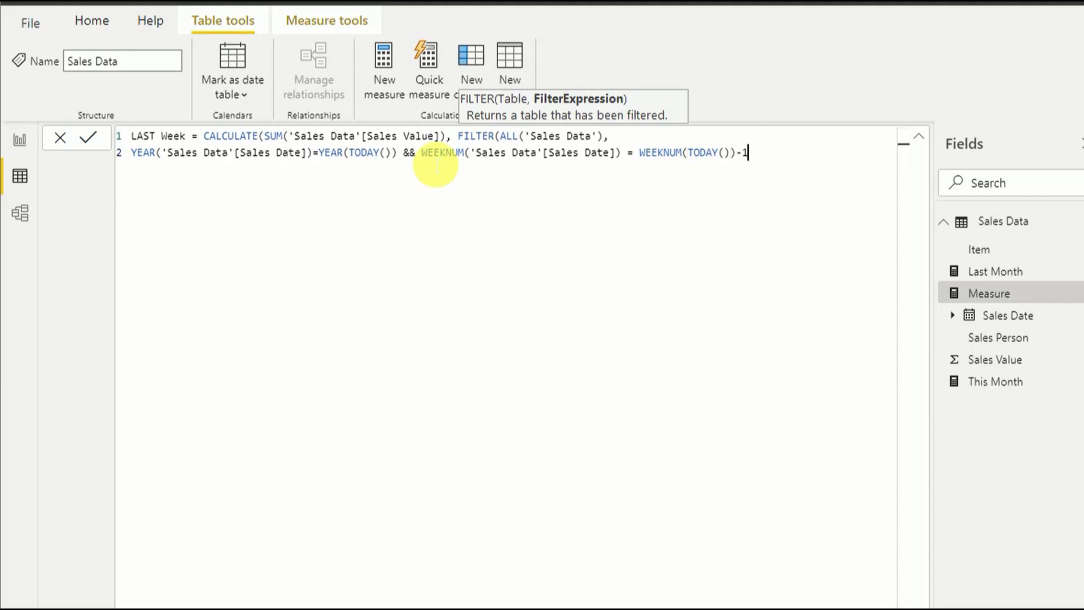
pyautogui.write('))')
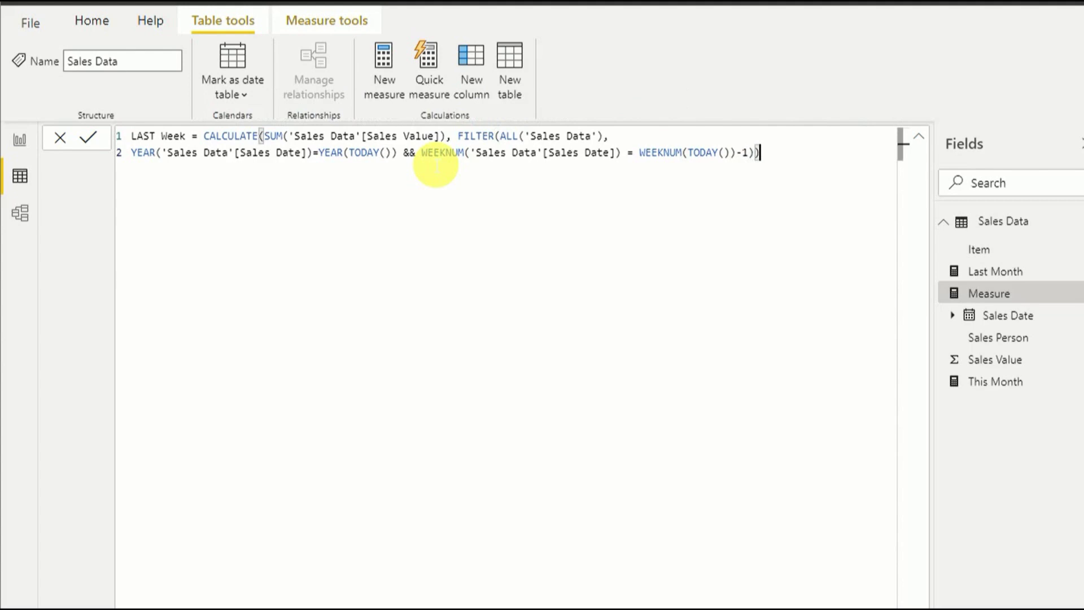
pyautogui.press('Return')
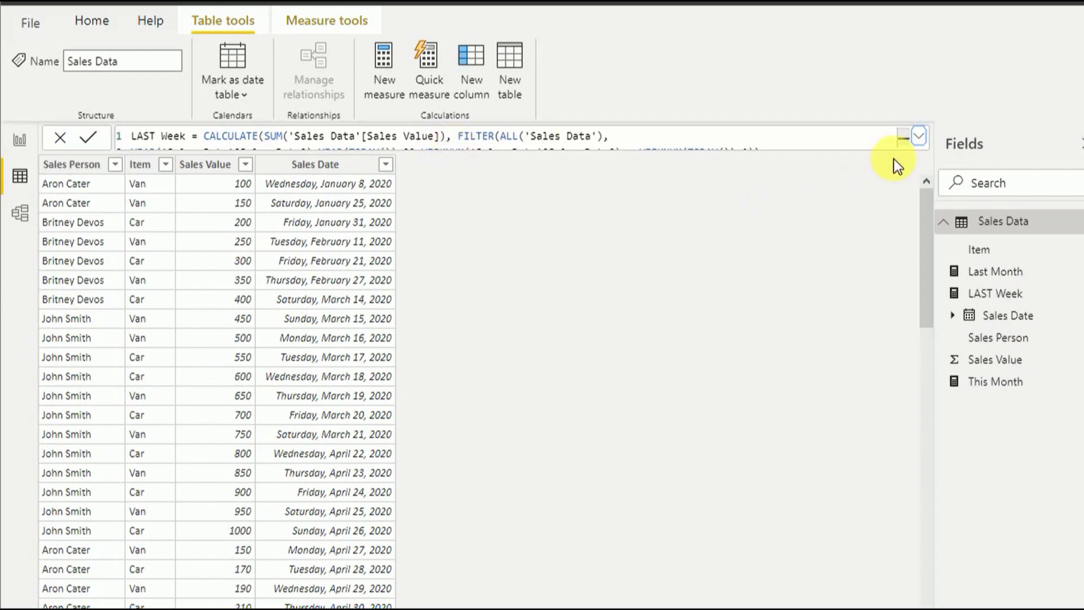
# Copy the whole LAST Week formula and paste it over the default formula of a new measure in Sales Data
pyautogui.click(918, 137)
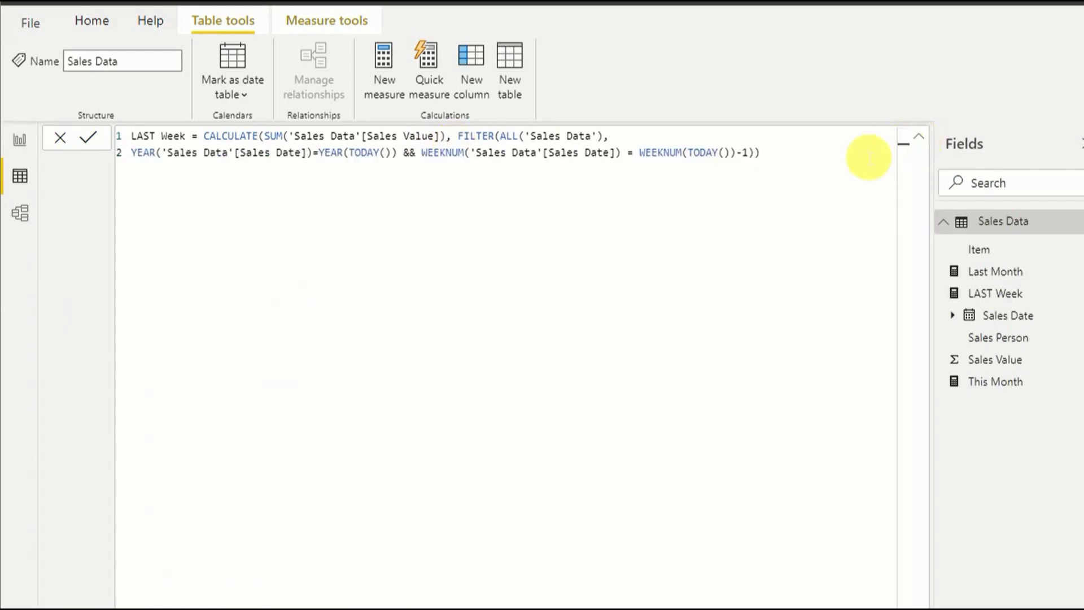
pyautogui.hotkey('ctrl', 'a')
pyautogui.hotkey('ctrl', 'c')
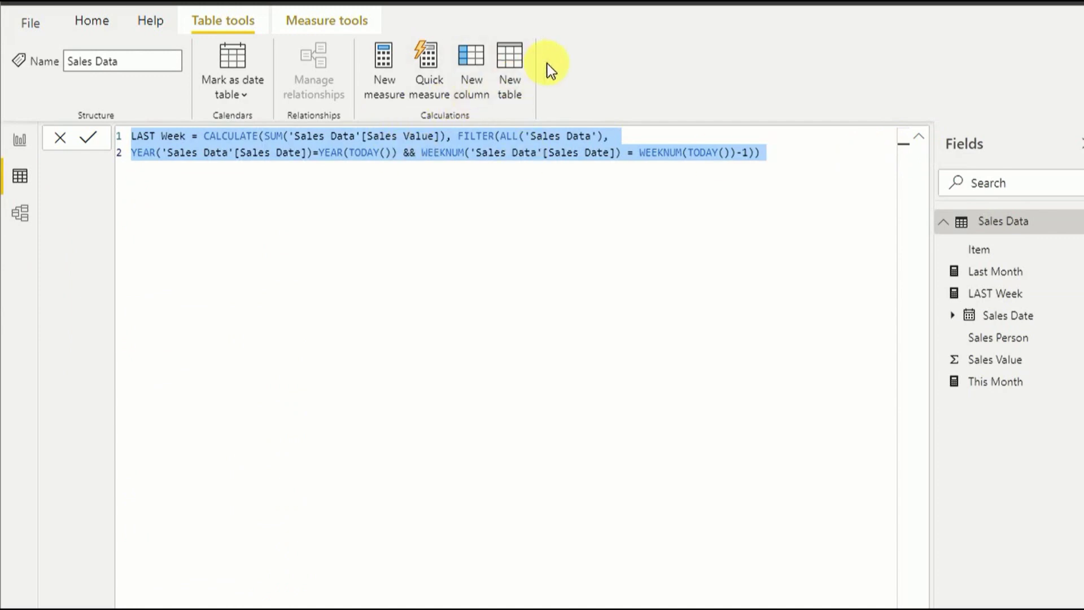
pyautogui.click(584, 68)
pyautogui.click(388, 84)
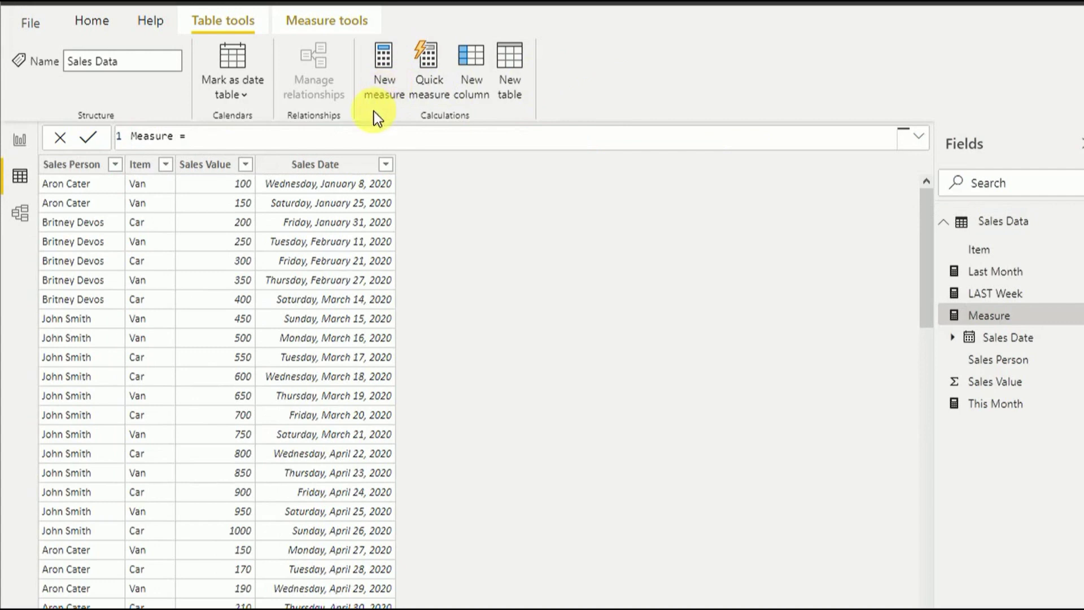
pyautogui.click(919, 137)
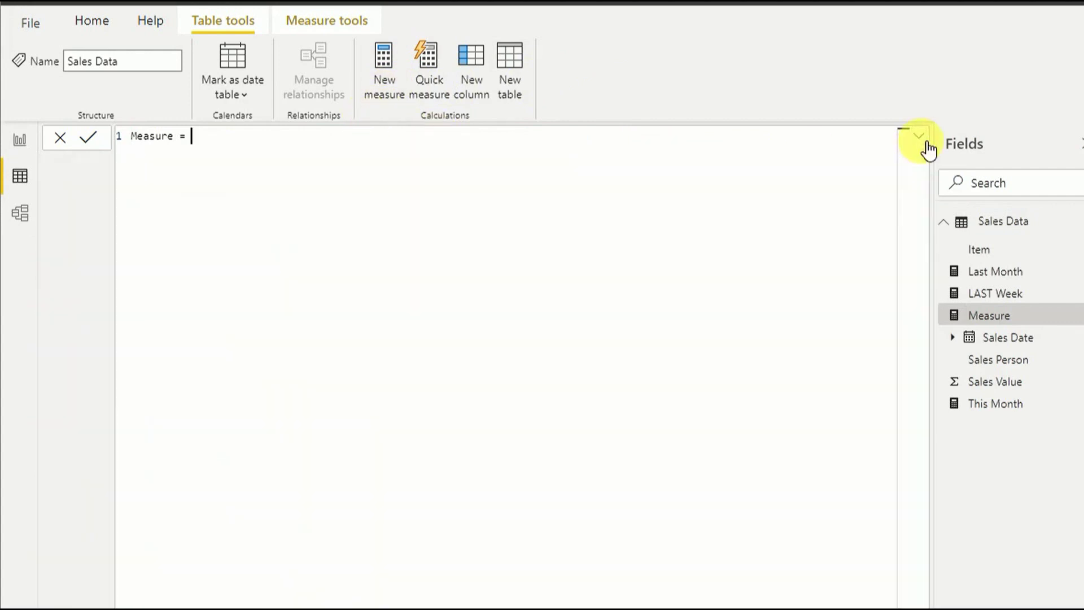
pyautogui.hotkey('ctrl', 'a')
pyautogui.hotkey('ctrl', 'v')
# Rename the pasted measure to This Week in its formula
pyautogui.doubleClick(144, 137)
pyautogui.write('M')
pyautogui.press('BackSpace')
pyautogui.write('This')
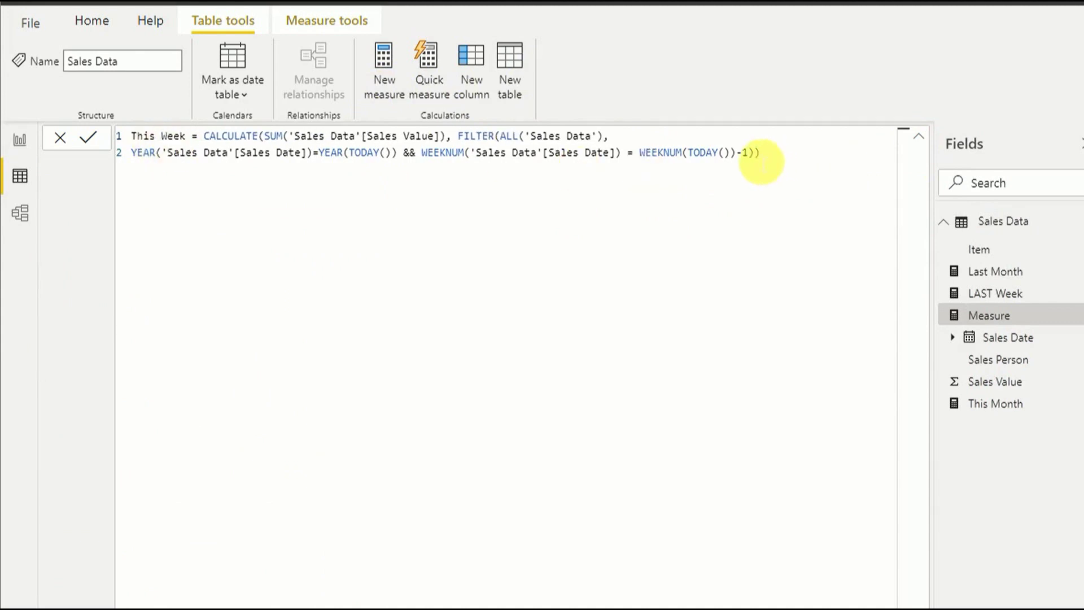
# Remove the -1 after WEEKNUM(TODAY()) in the This Week formula and commit the measure
pyautogui.click(751, 153)
pyautogui.press('BackSpace')
pyautogui.press('BackSpace')
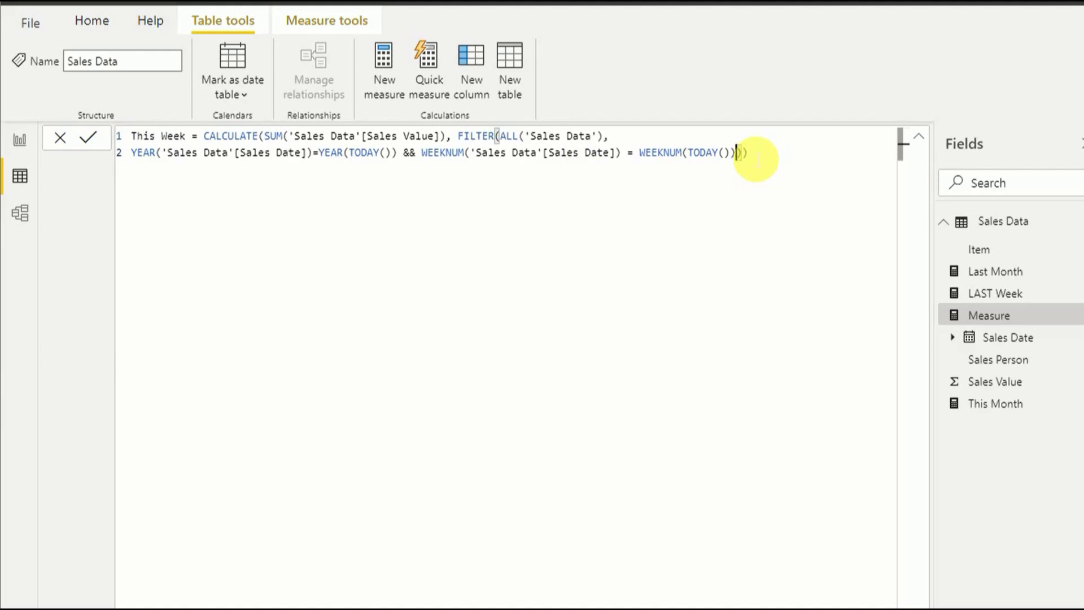
pyautogui.write(')')
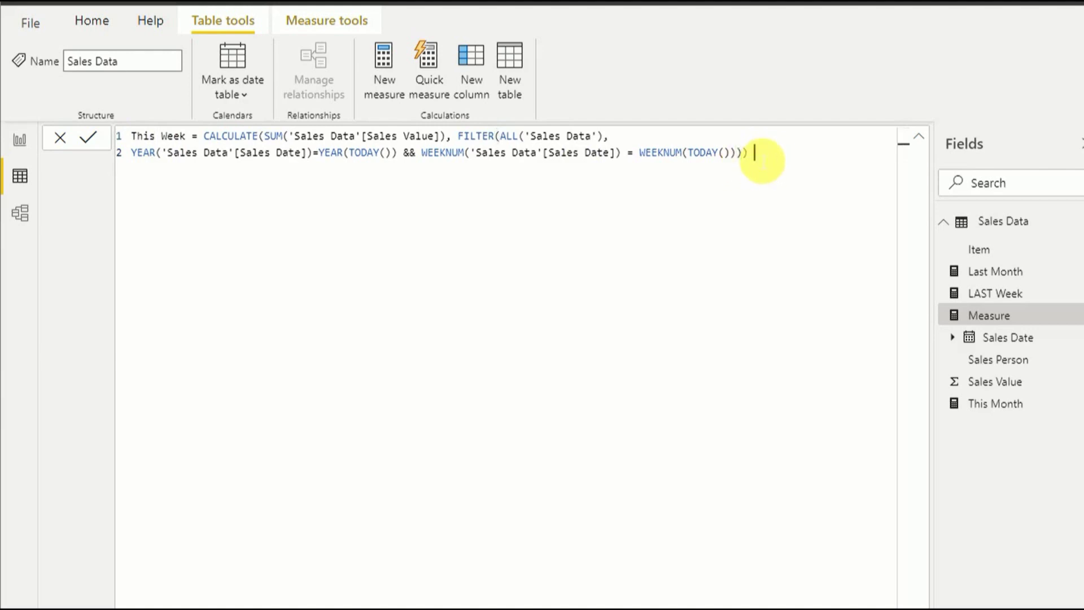
pyautogui.press('Return')
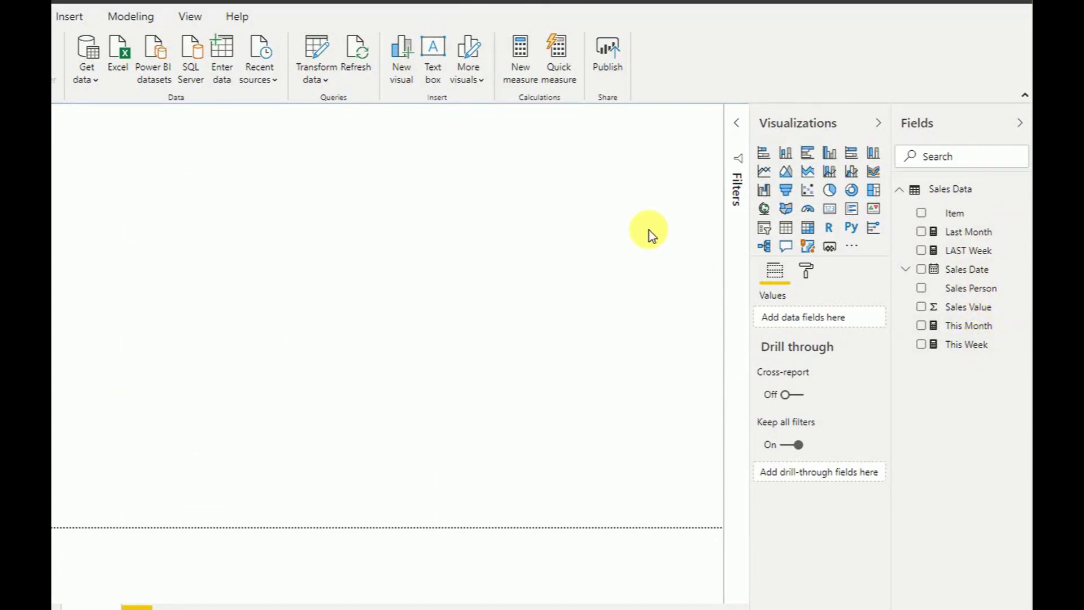
# Insert a clustered column chart in the report, move it to the middle of the page and enlarge it
pyautogui.click(838, 158)
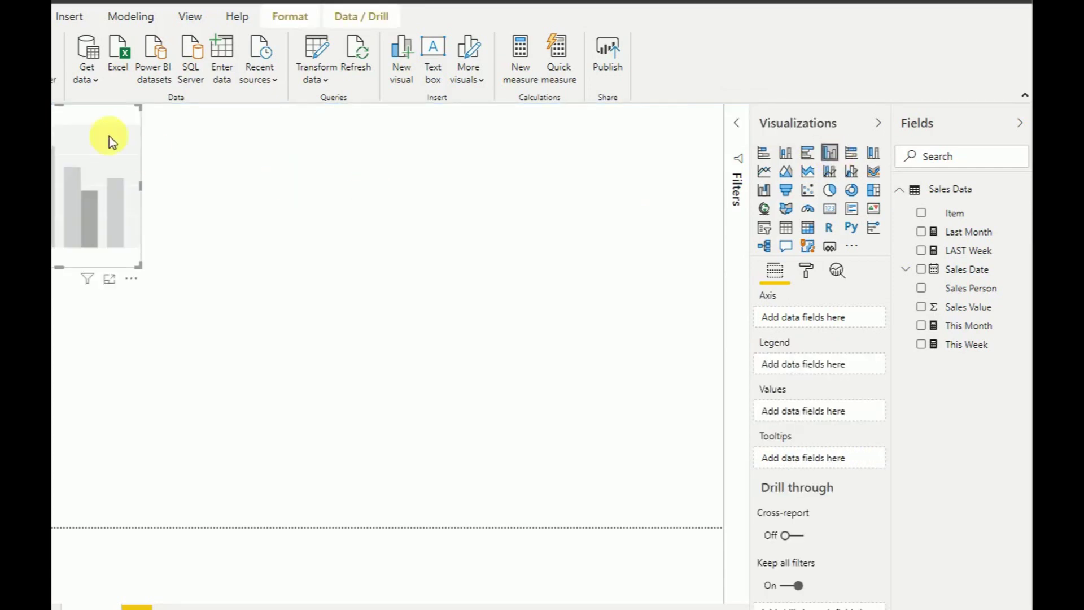
pyautogui.moveTo(101, 125); pyautogui.dragTo(434, 218)
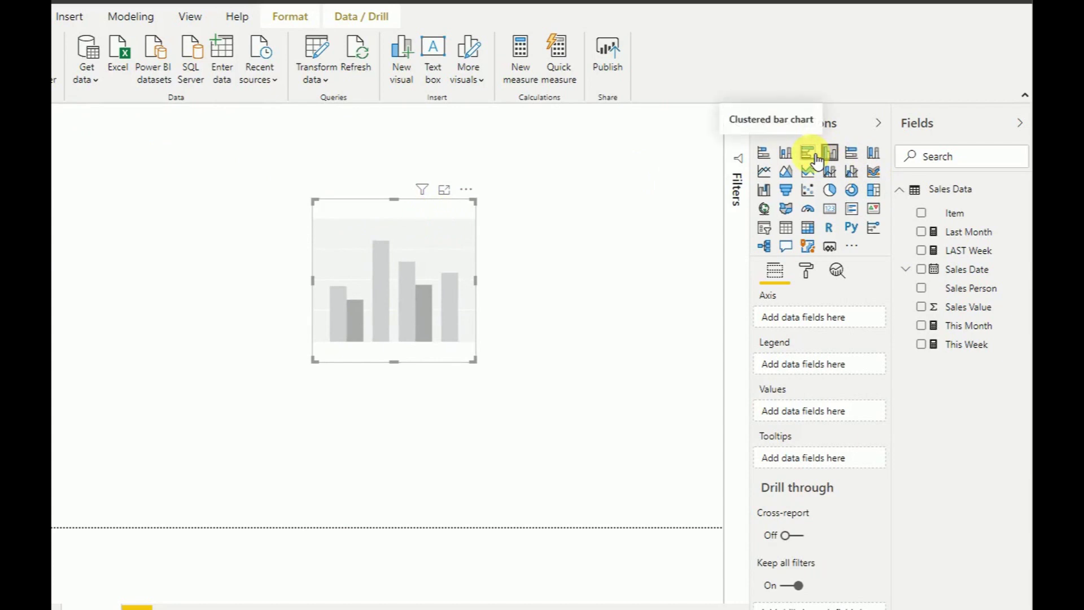
pyautogui.moveTo(480, 366); pyautogui.dragTo(608, 437)
# Add Last Month, LAST Week, This Month and This Week as the chart's values and enlarge the chart to fill most of the page
pyautogui.moveTo(970, 238); pyautogui.dragTo(446, 334)
pyautogui.moveTo(976, 244); pyautogui.dragTo(455, 314)
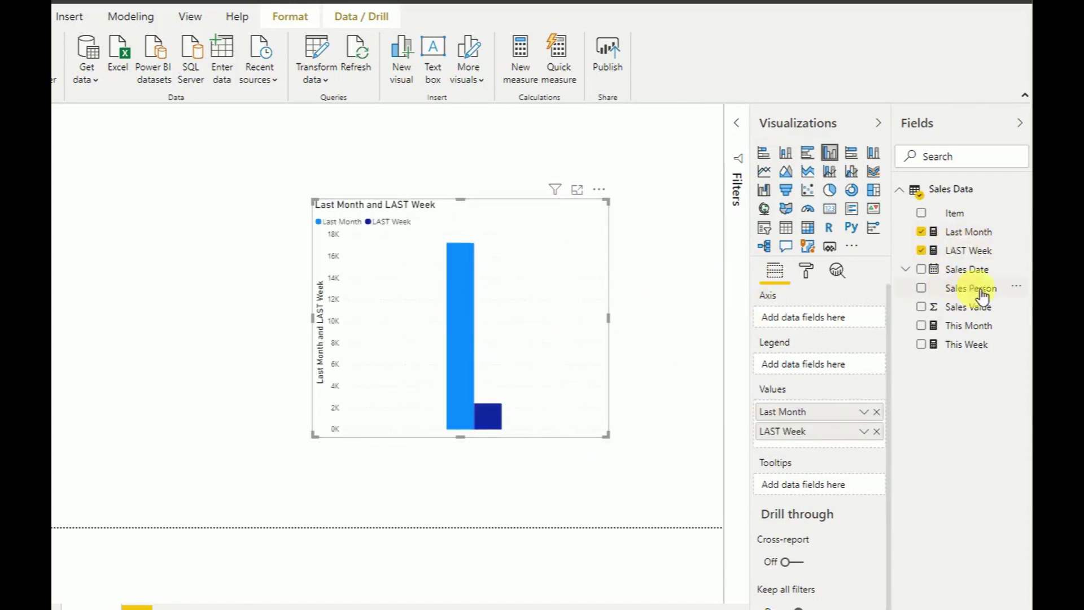
pyautogui.moveTo(940, 327); pyautogui.dragTo(527, 296)
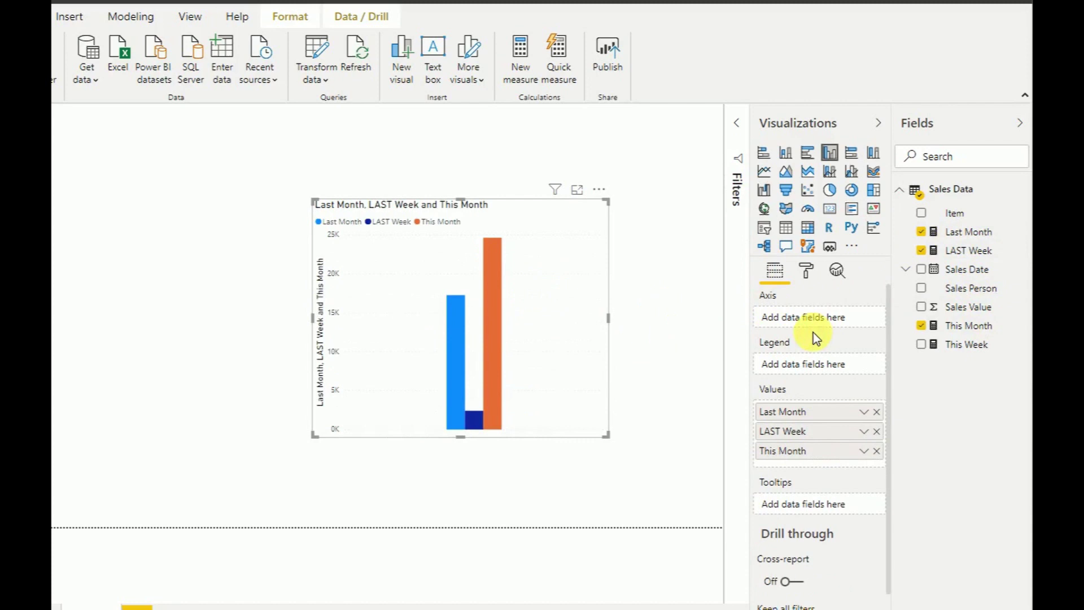
pyautogui.moveTo(985, 344); pyautogui.dragTo(401, 331)
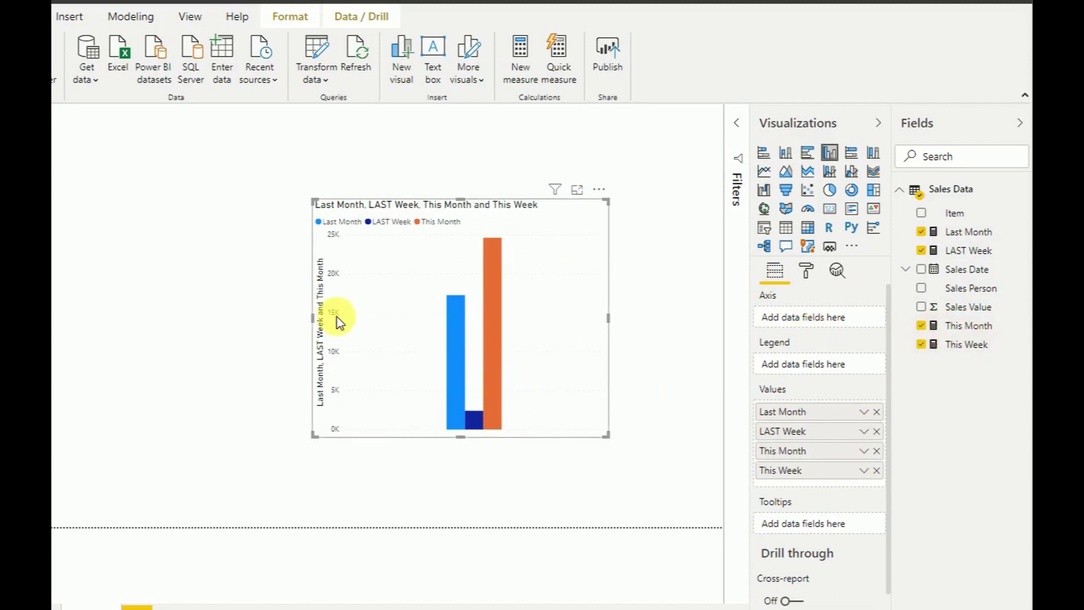
pyautogui.moveTo(313, 202); pyautogui.dragTo(190, 147)
pyautogui.moveTo(613, 439); pyautogui.dragTo(691, 493)
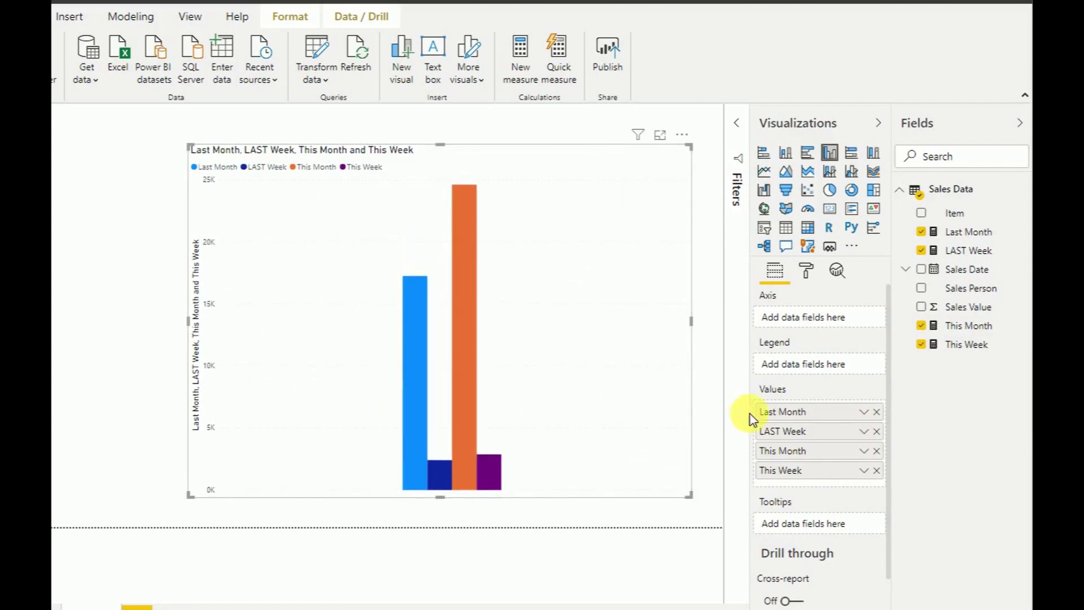
# Turn on data labels for the column chart
pyautogui.click(805, 272)
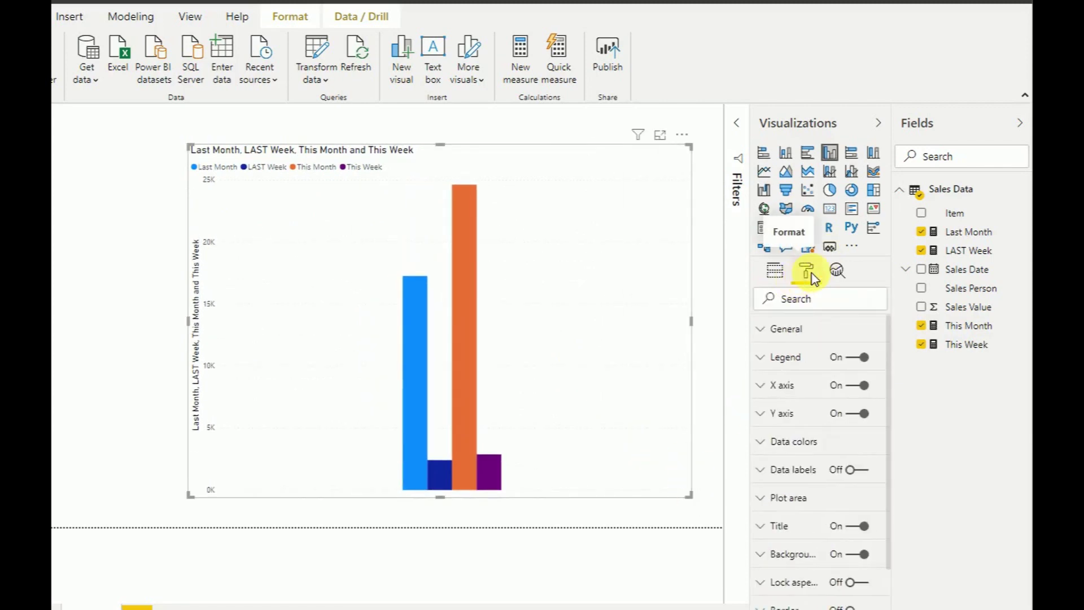
pyautogui.click(856, 473)
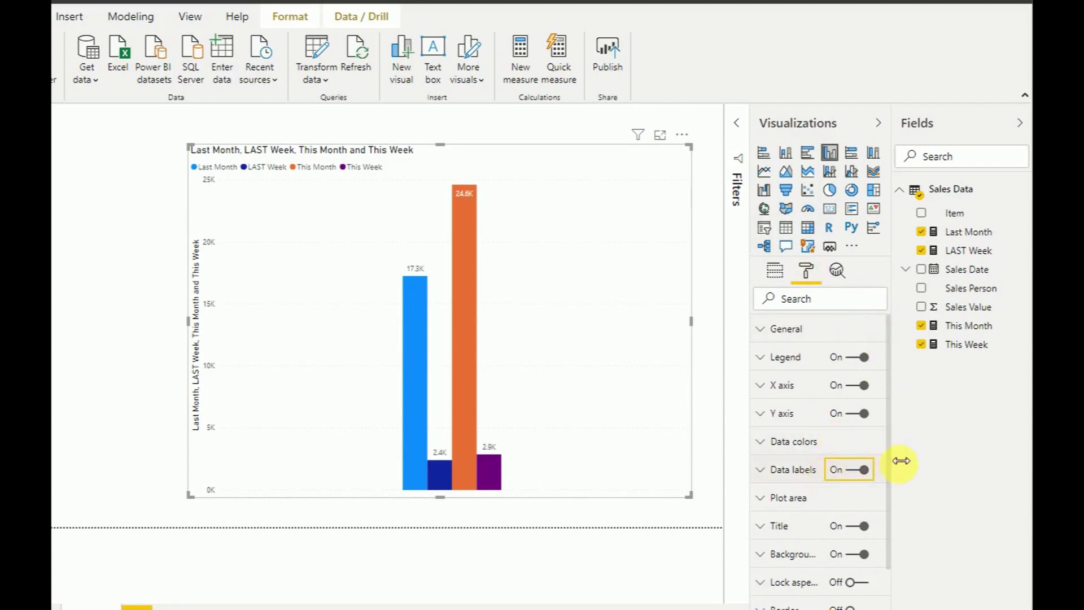
pyautogui.click(798, 502)
pyautogui.click(798, 503)
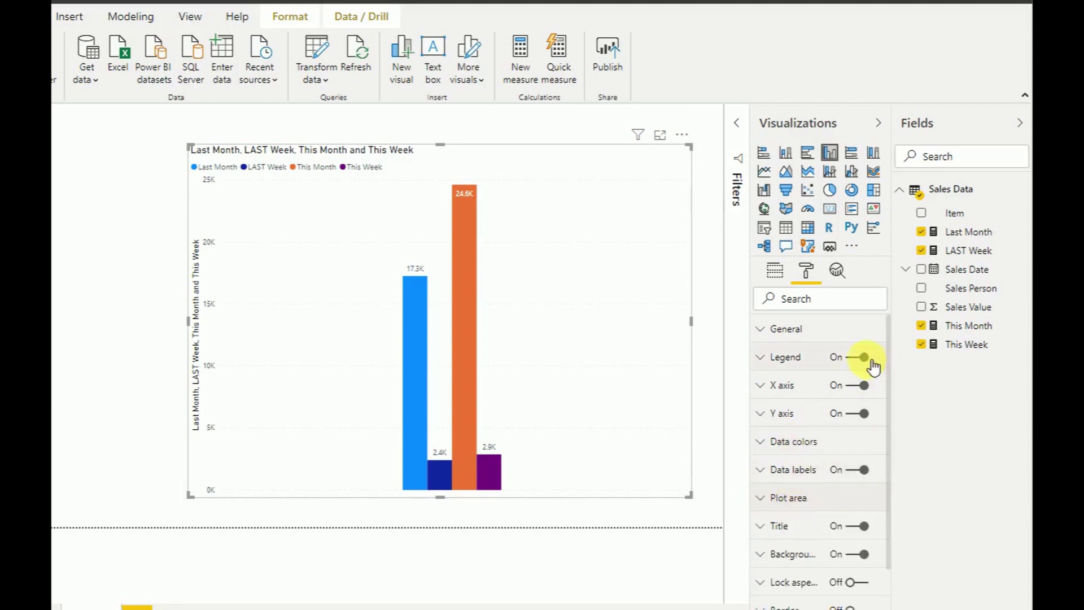
# Set the chart's background color to a medium gray from the theme colors and deselect the chart
pyautogui.click(818, 554)
pyautogui.moveTo(889, 483); pyautogui.dragTo(860, 542)
pyautogui.click(786, 486)
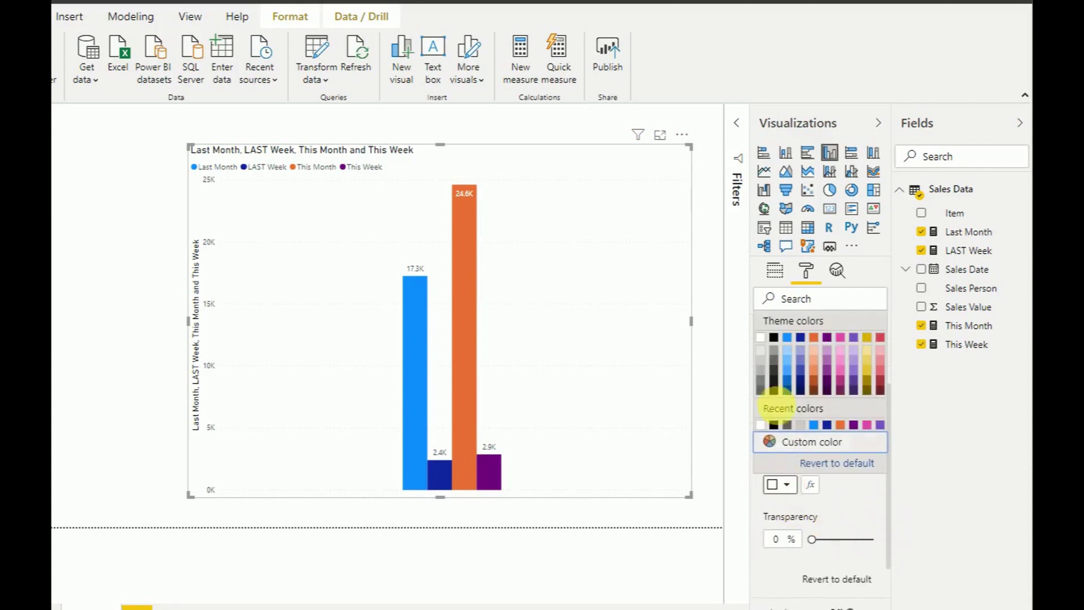
pyautogui.click(764, 373)
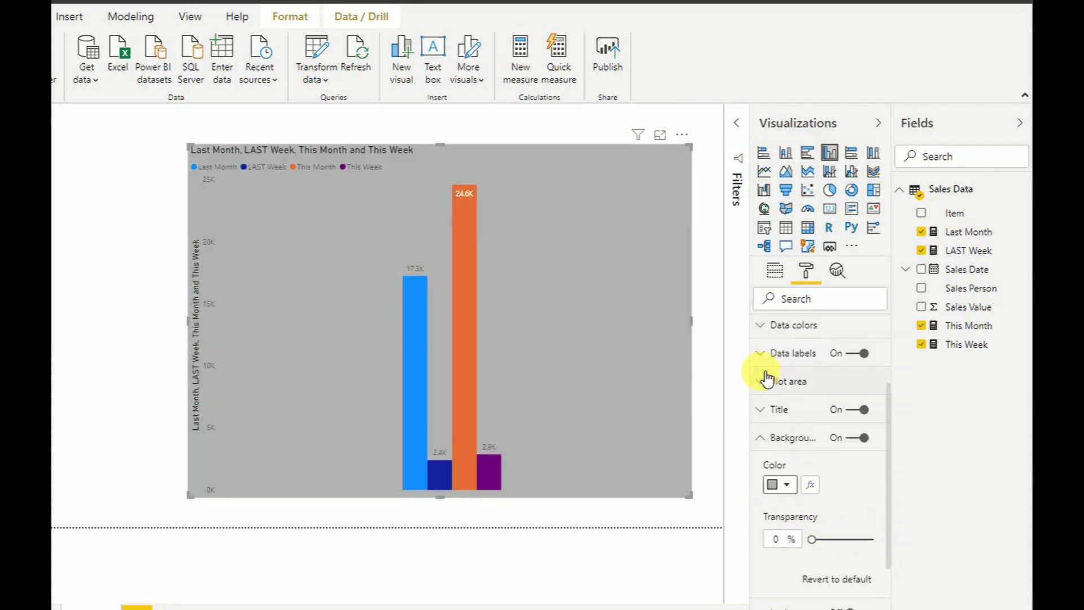
pyautogui.click(703, 273)
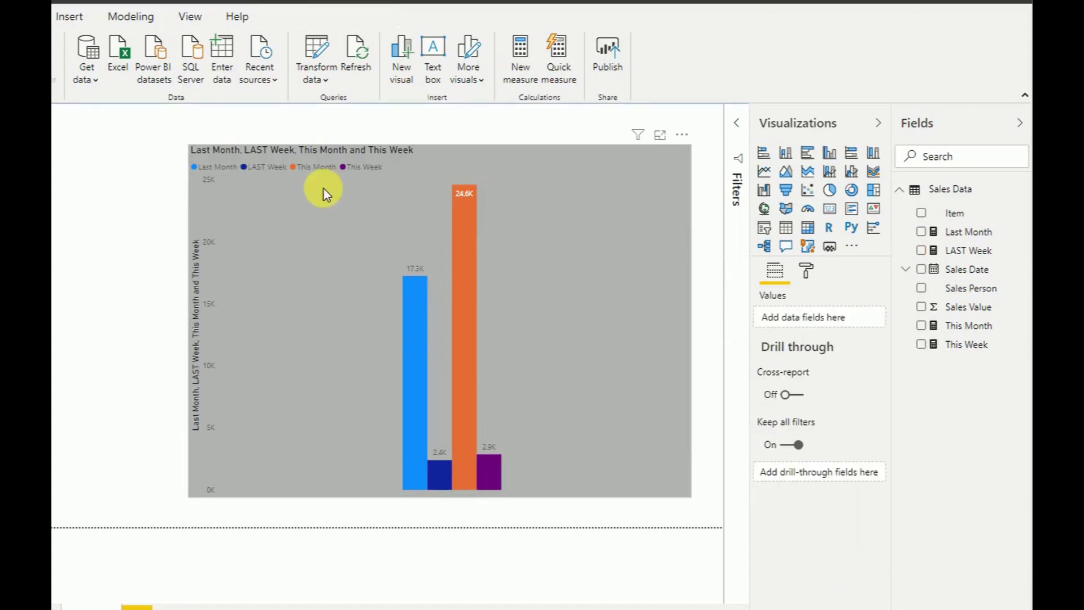